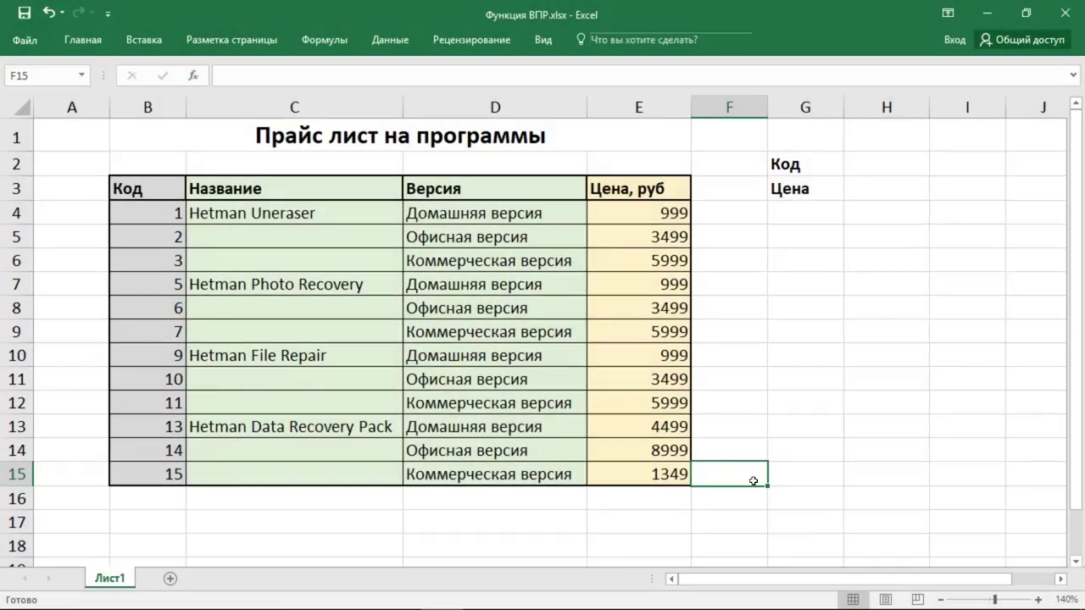
# Open the Partition Recovery product page on the Hetman Software site
pyautogui.click(753, 480)
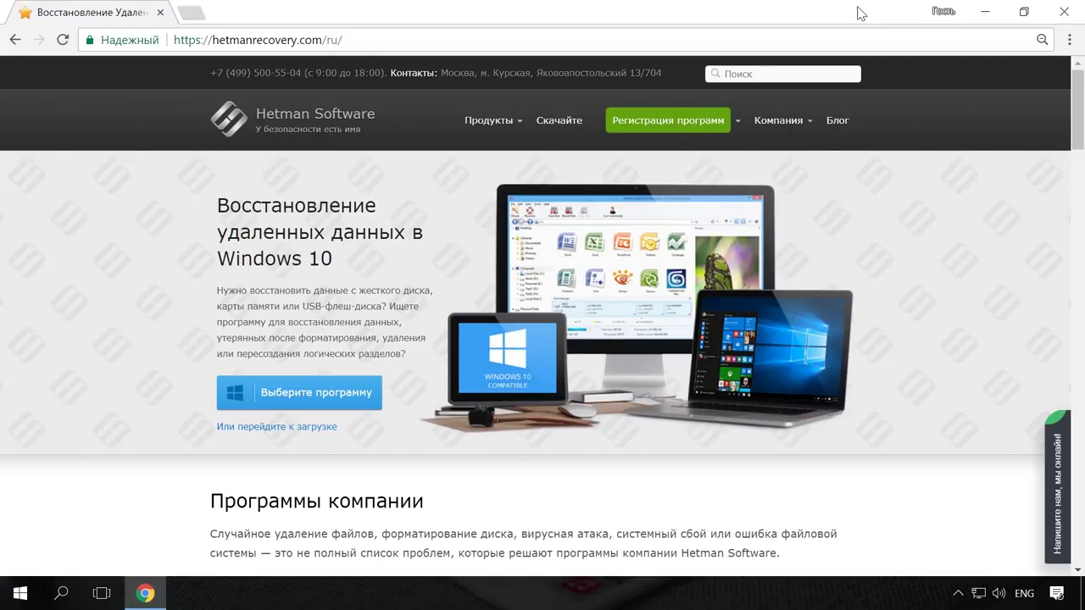
pyautogui.moveTo(489, 121)
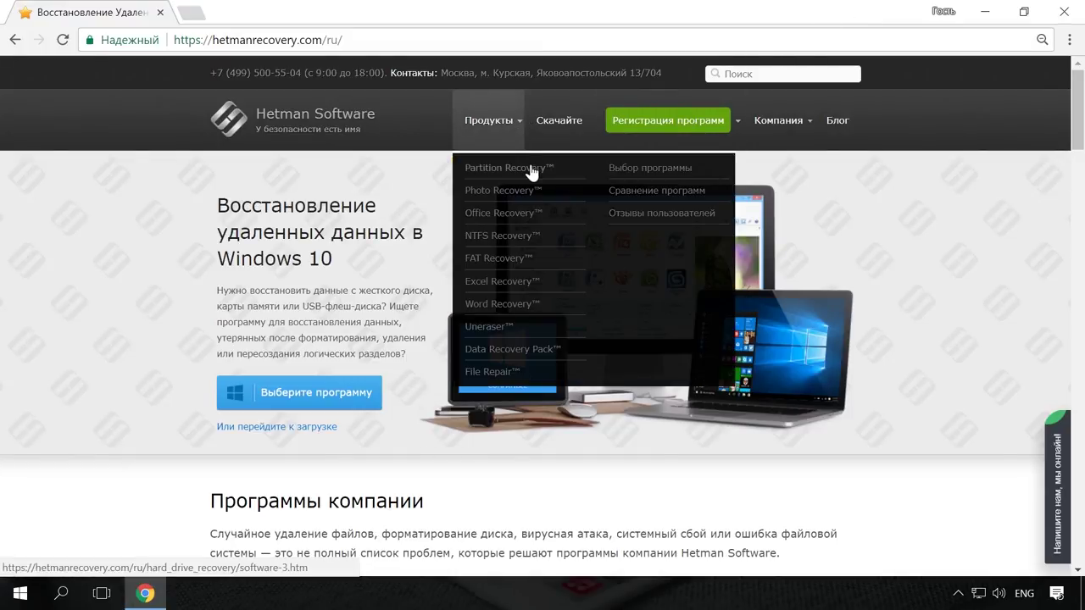
pyautogui.click(533, 170)
pyautogui.scroll(-1, 535, 182)
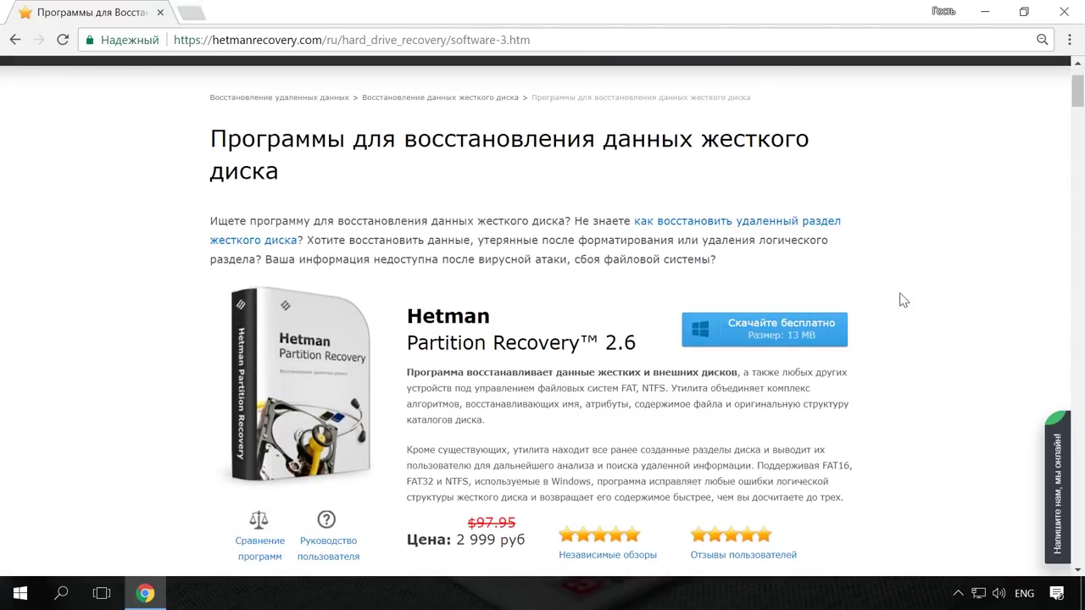
pyautogui.scroll(1, 899, 280)
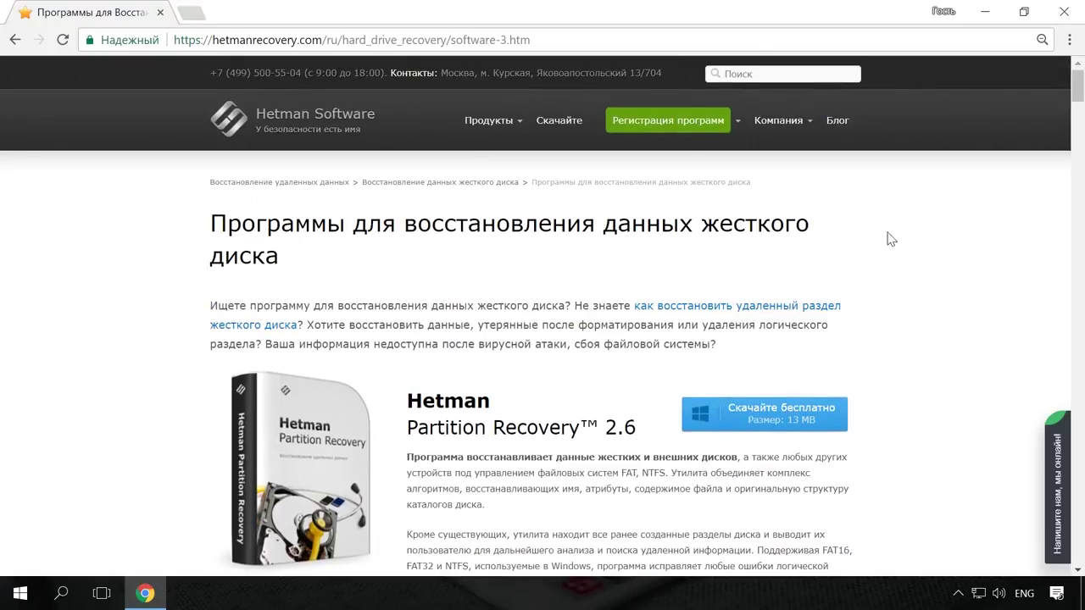
# Go to the company blog and scroll down through its posts
pyautogui.click(843, 123)
pyautogui.scroll(-3, 930, 198)
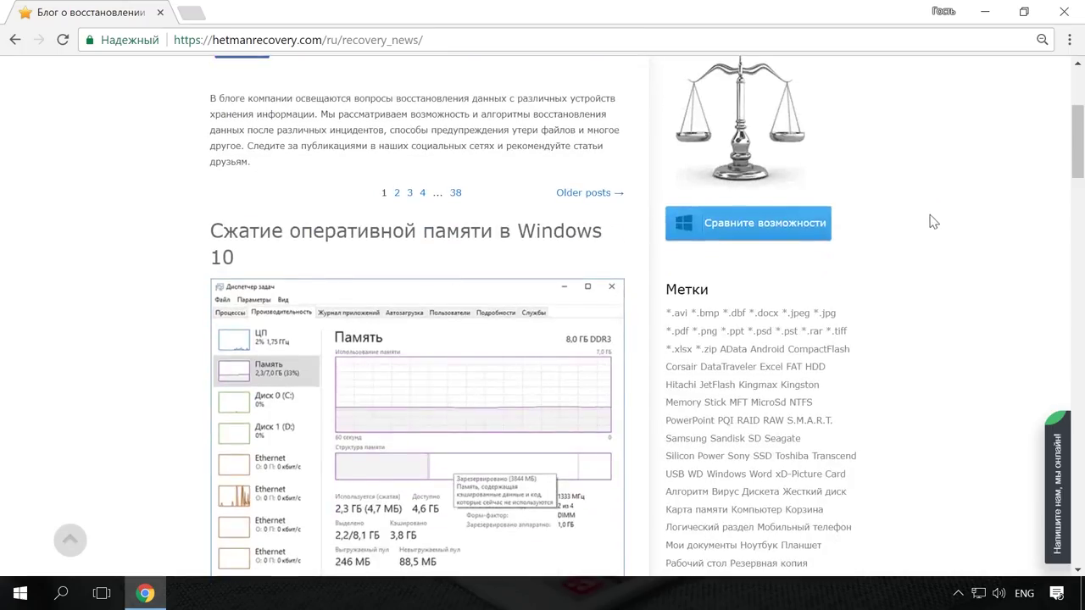
pyautogui.scroll(-3, 930, 220)
pyautogui.scroll(-1, 930, 225)
pyautogui.scroll(-4, 930, 227)
pyautogui.scroll(-5, 930, 226)
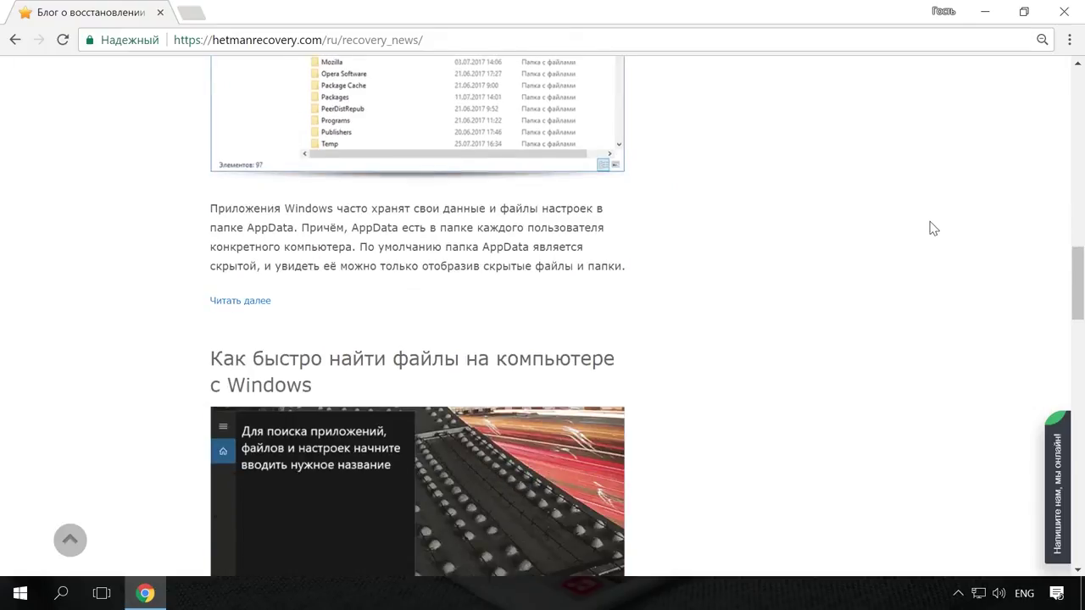
# Open the 'Как быстро найти файлы' article and return to its top
pyautogui.click(582, 278)
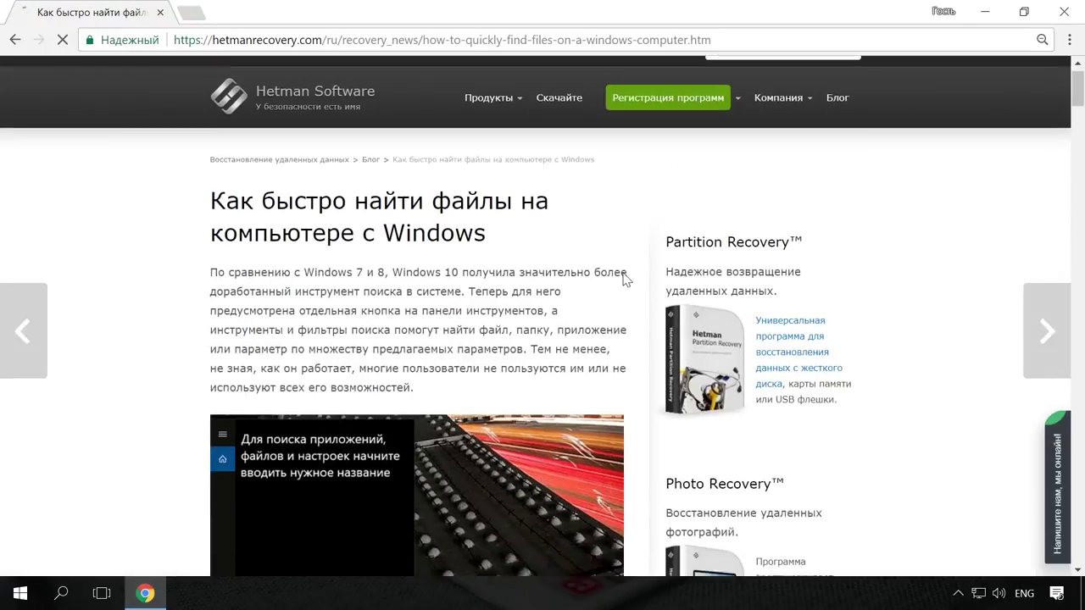
pyautogui.scroll(-1, 630, 273)
pyautogui.scroll(-4, 631, 273)
pyautogui.scroll(1, 632, 274)
pyautogui.scroll(3, 632, 273)
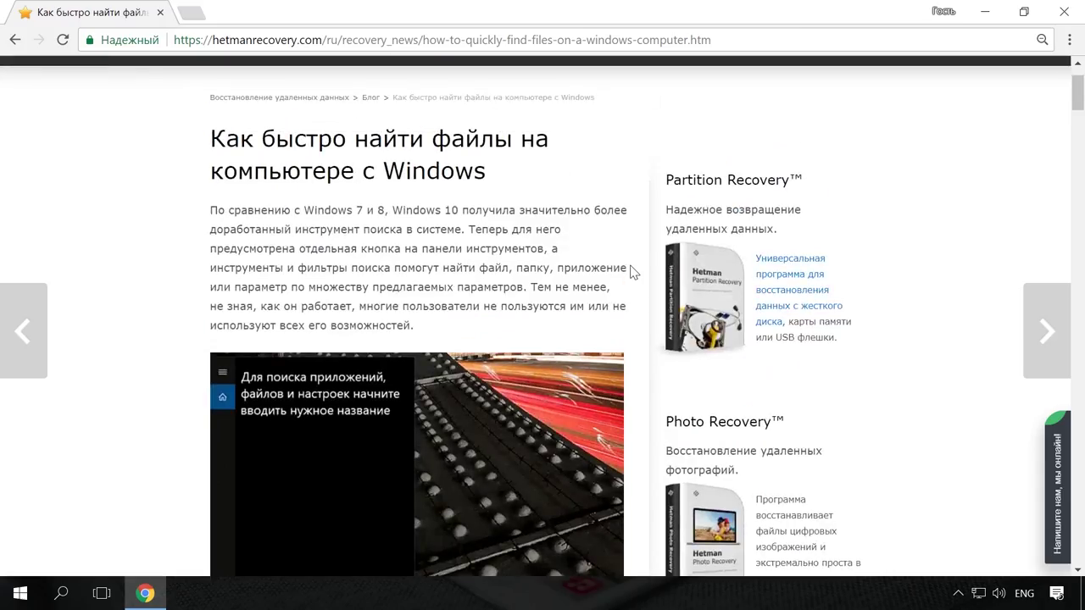
pyautogui.scroll(1, 631, 272)
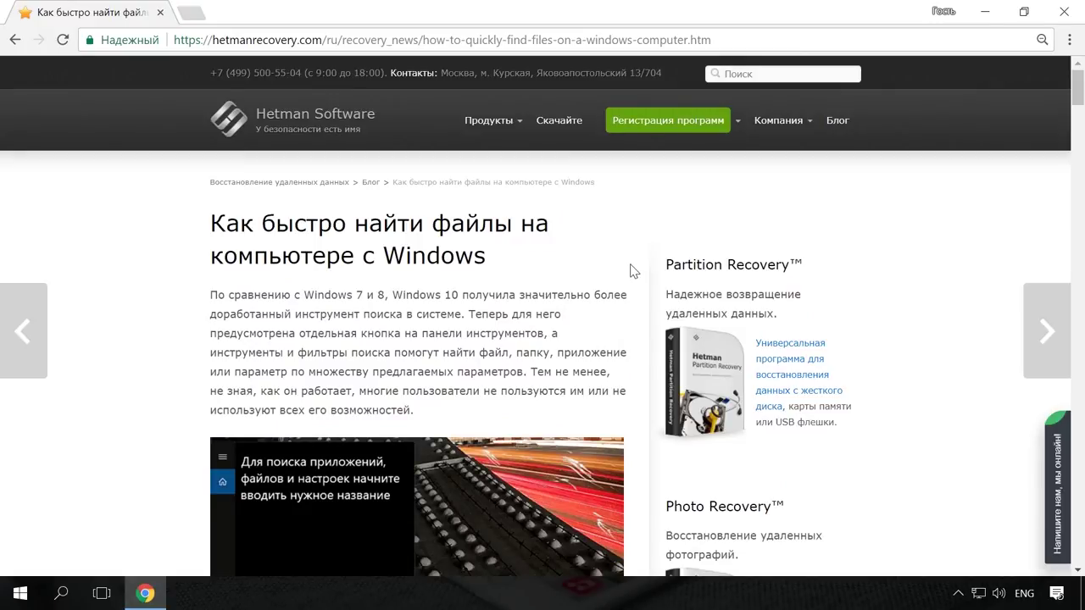
# In the price list, check codes 1 and 2 in B4–B5, then select table B3:E15 and column B
pyautogui.click(1055, 477)
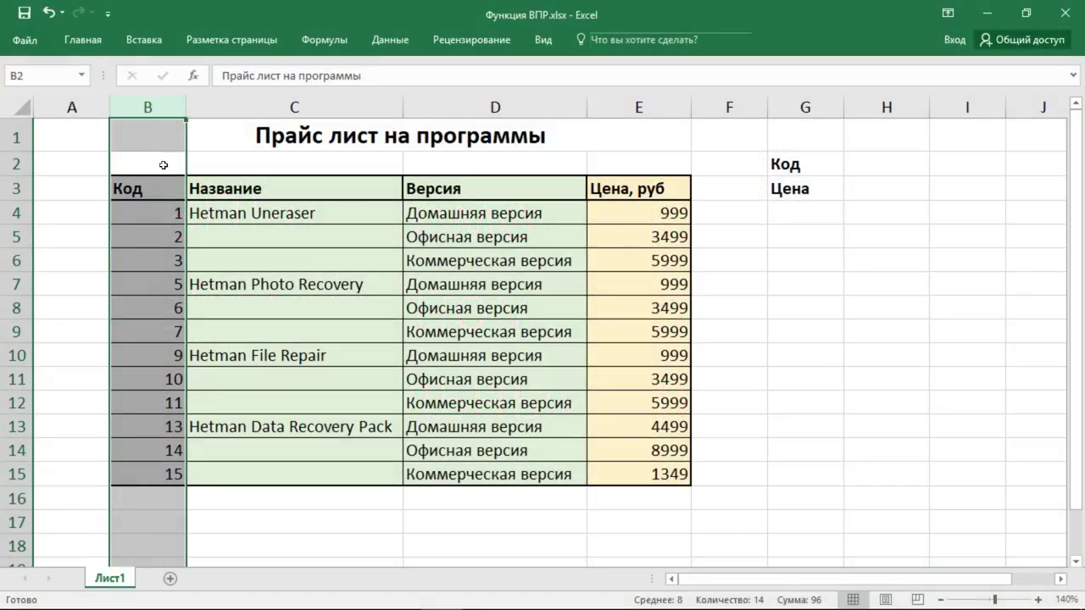
pyautogui.click(168, 213)
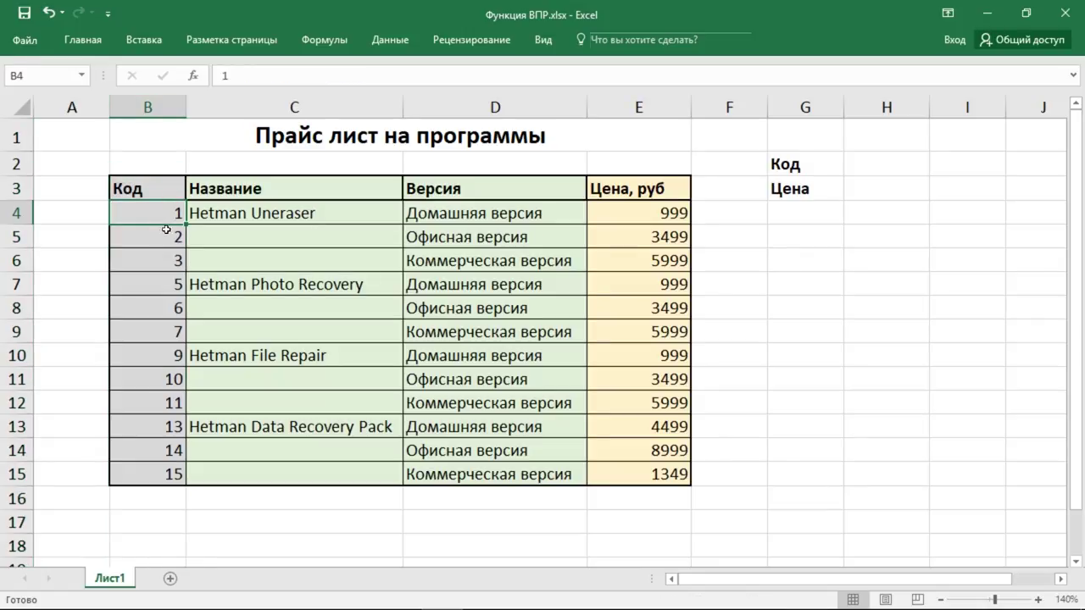
pyautogui.click(166, 237)
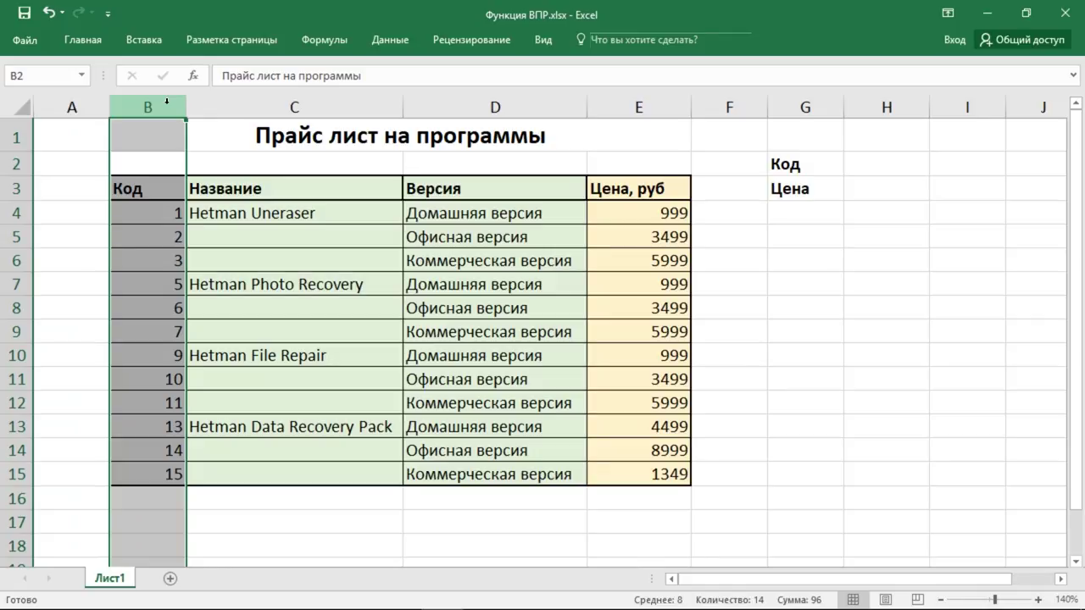
pyautogui.moveTo(142, 188)
pyautogui.mouseDown()
pyautogui.moveTo(480, 428)
pyautogui.moveTo(640, 477)
pyautogui.mouseUp()
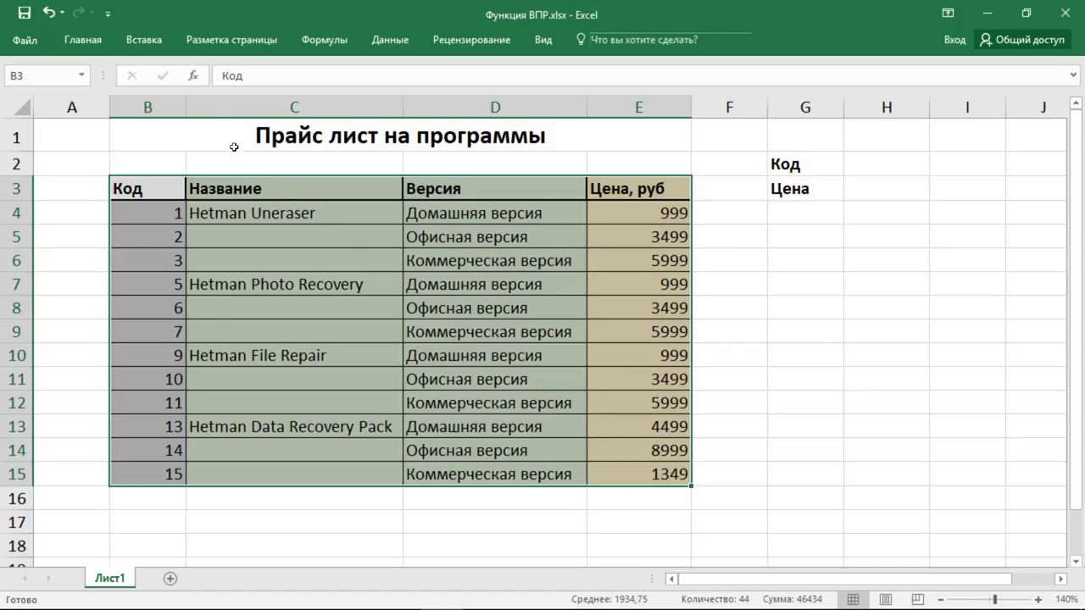
pyautogui.click(169, 105)
pyautogui.click(671, 103)
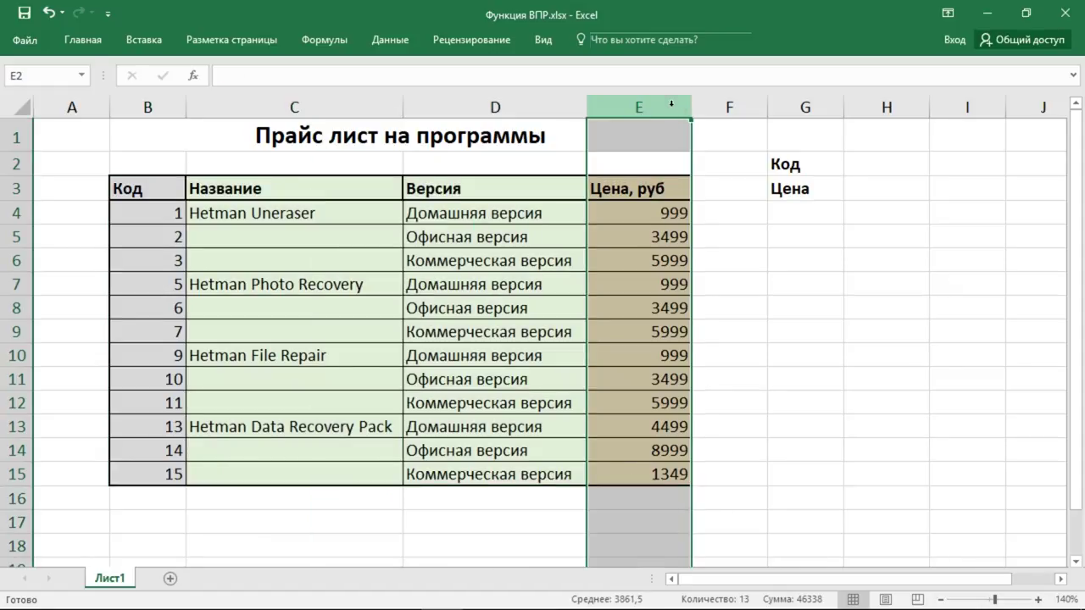
pyautogui.click(173, 98)
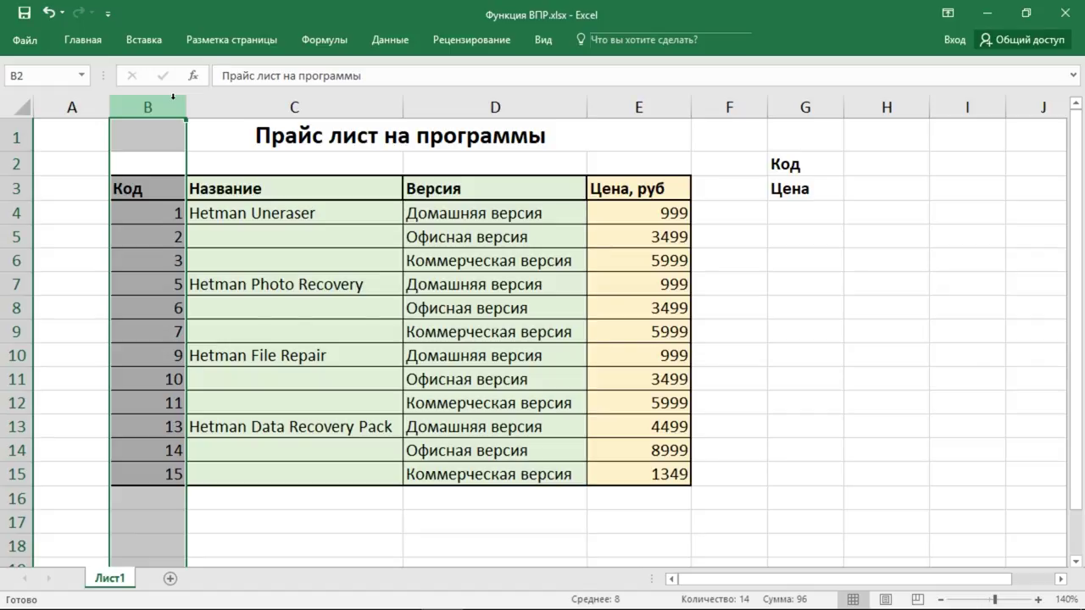
pyautogui.click(674, 108)
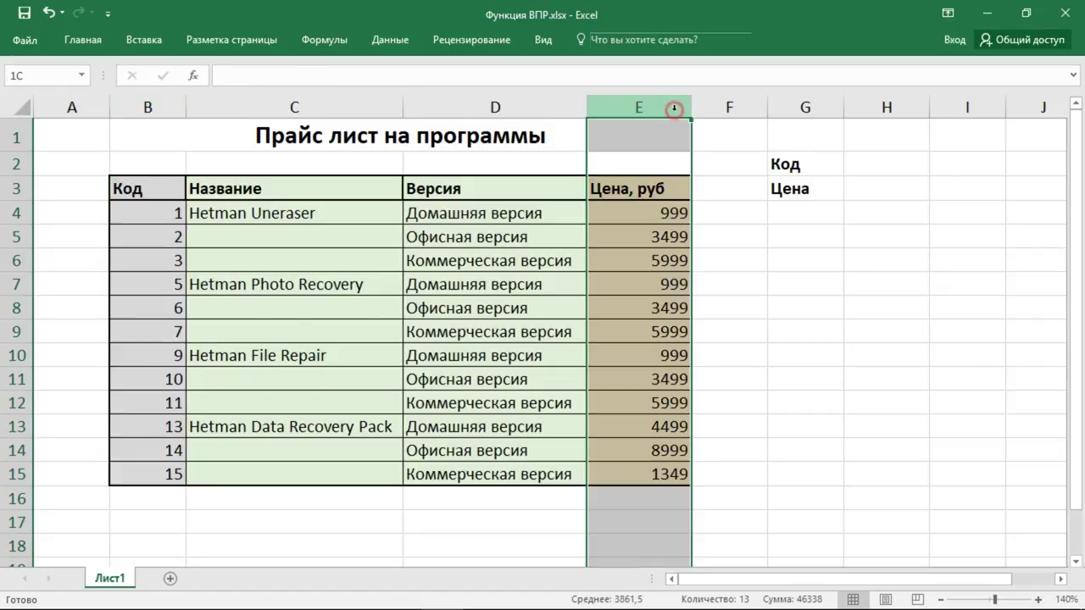
pyautogui.click(662, 209)
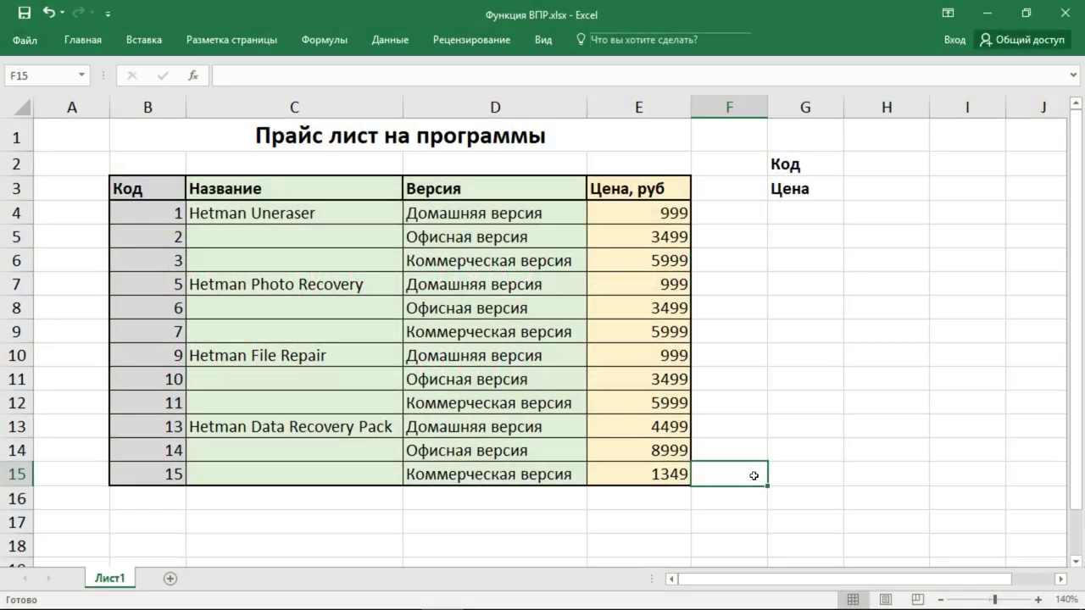
pyautogui.click(678, 108)
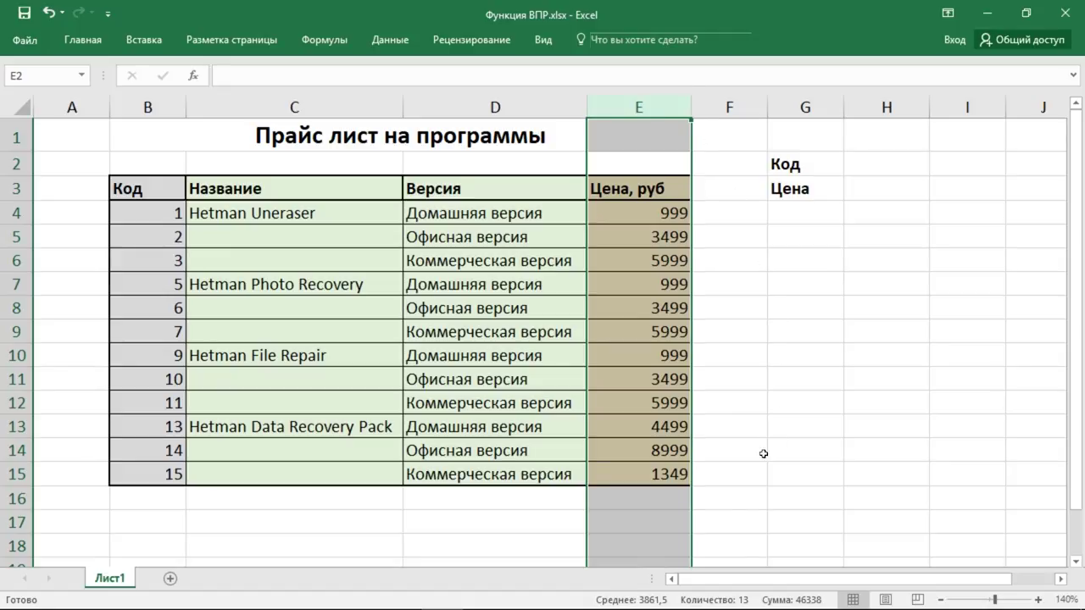
pyautogui.click(738, 474)
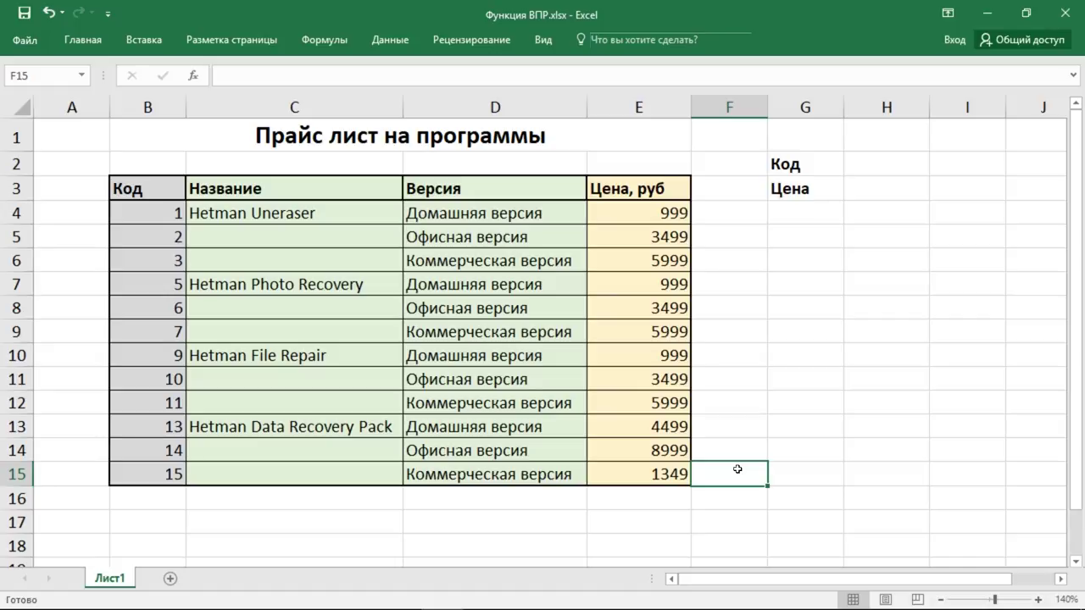
# Enter =ВПР(H2;B3:E15;4;ложь) in H3 to look up the price for the code in H2
pyautogui.click(876, 191)
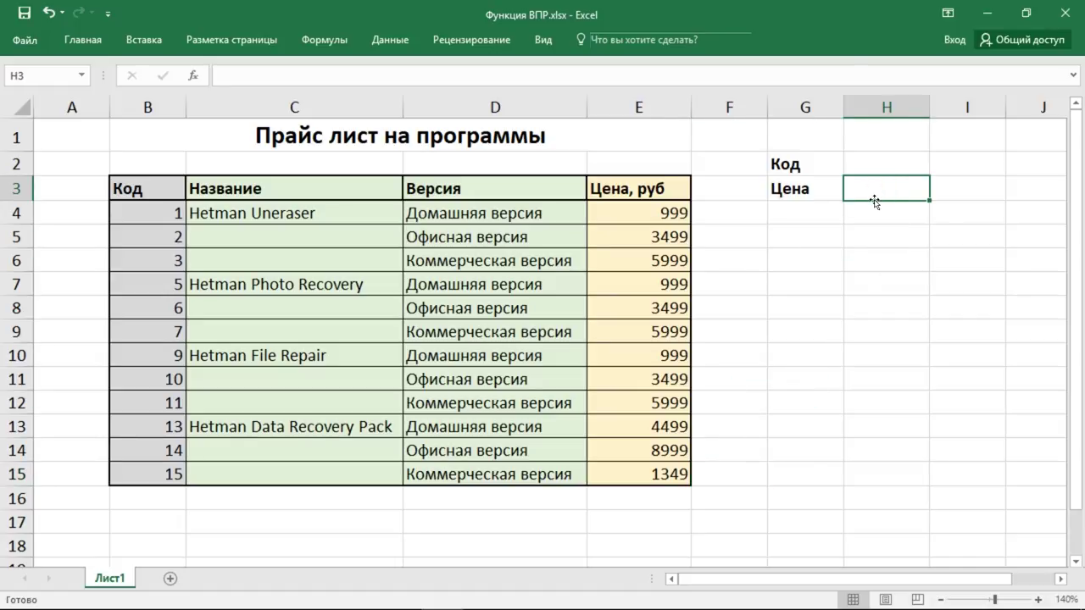
pyautogui.write('=')
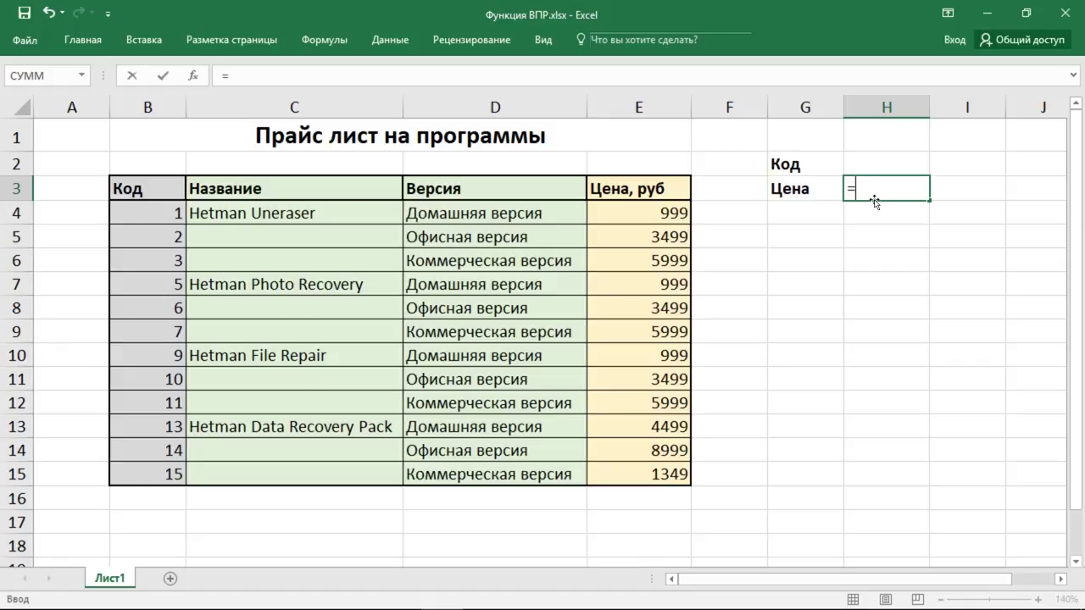
pyautogui.write('ВПР')
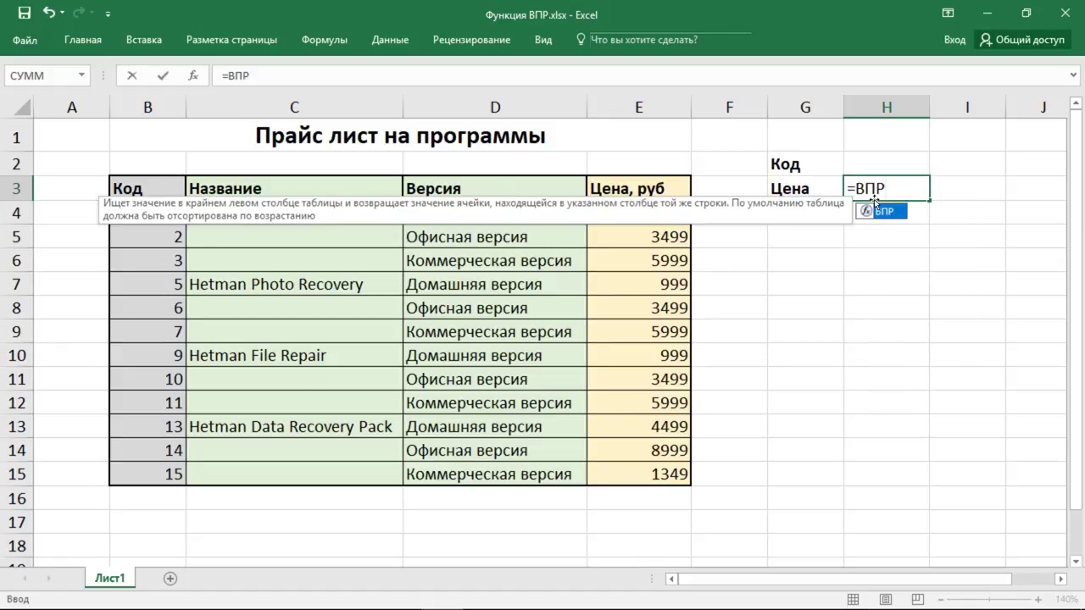
pyautogui.write('()')
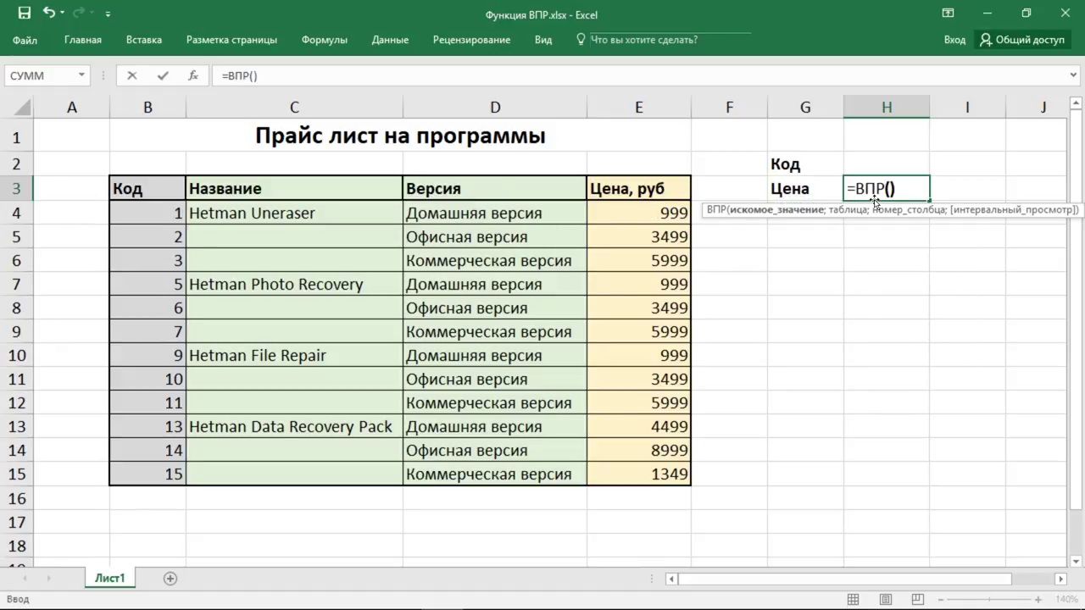
pyautogui.click(914, 185)
pyautogui.click(901, 162)
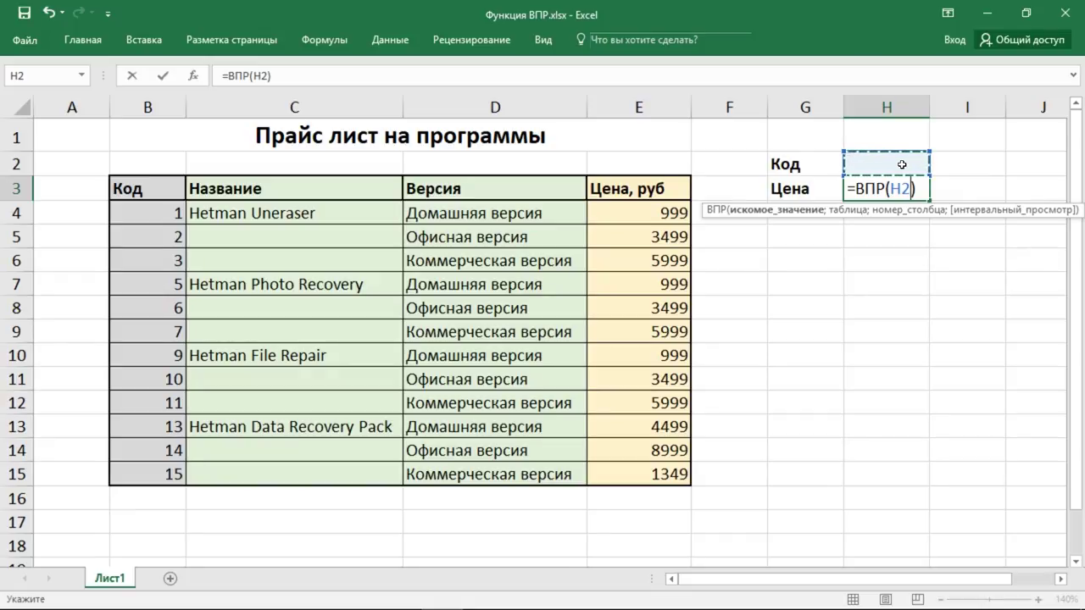
pyautogui.write(';')
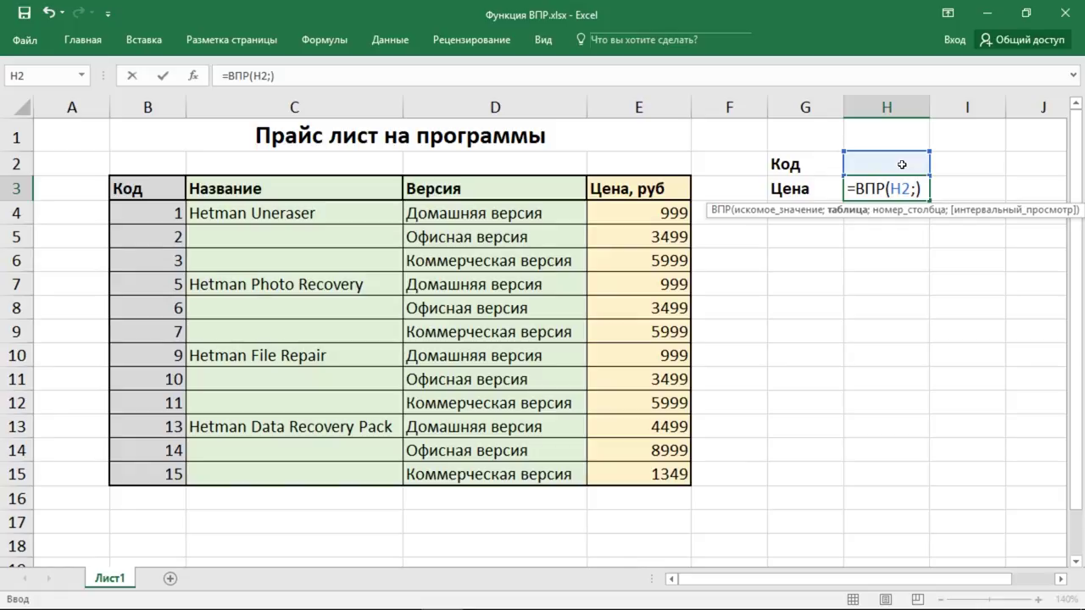
pyautogui.moveTo(163, 187); pyautogui.dragTo(634, 481)
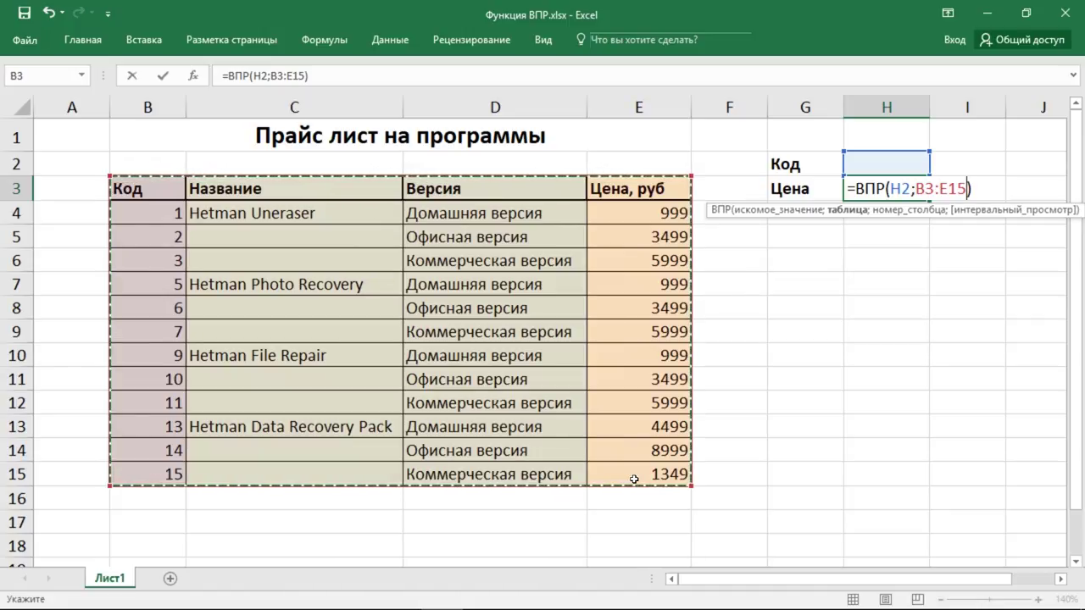
pyautogui.write(';')
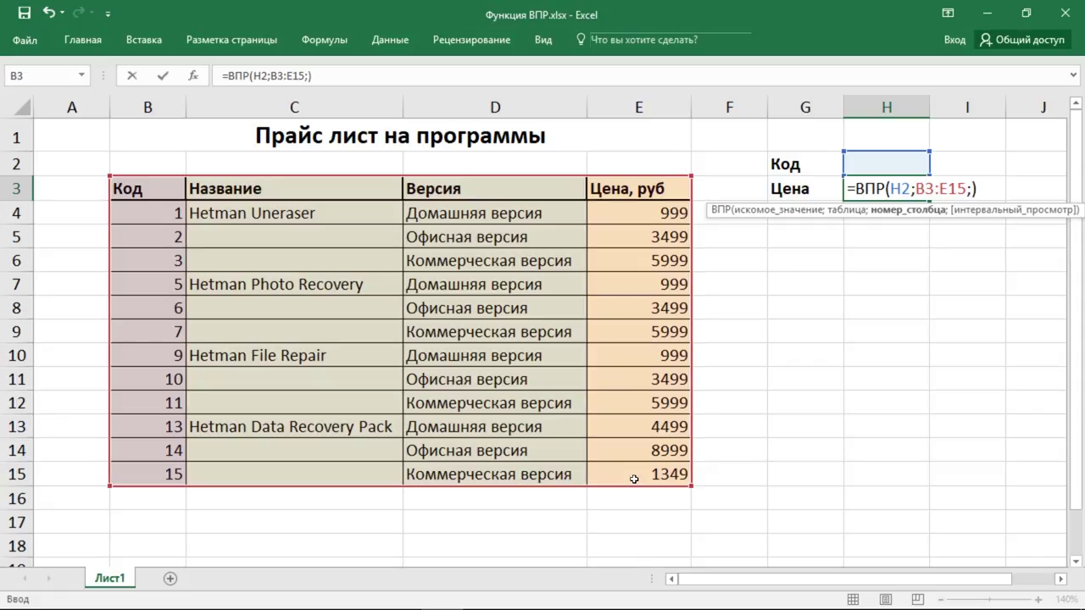
pyautogui.write('4')
pyautogui.write(';ложь')
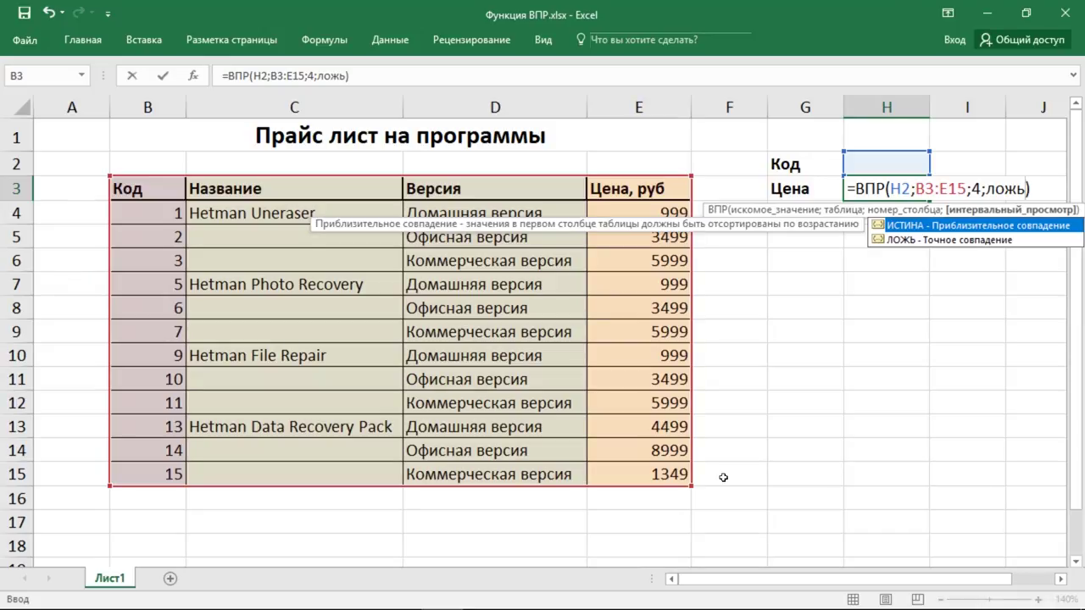
pyautogui.press('Return')
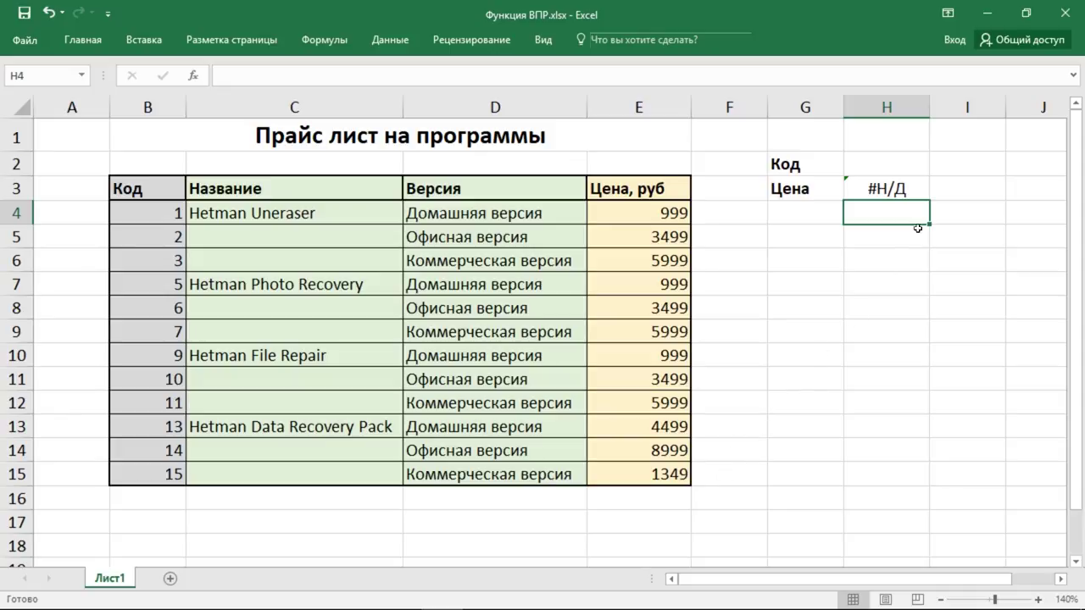
pyautogui.click(919, 166)
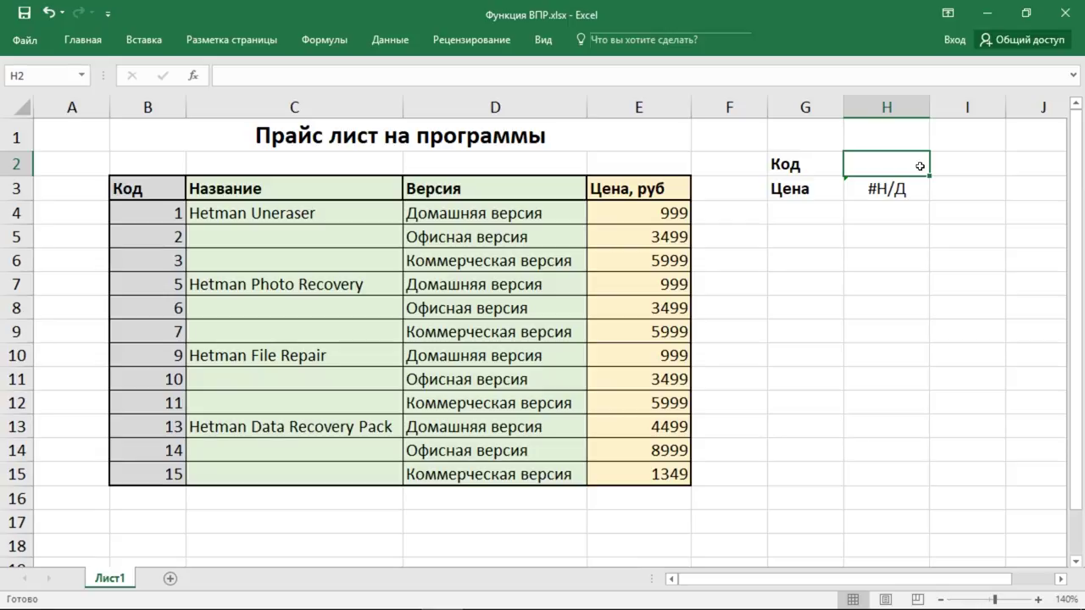
# Enter code 1 and then code 2 in cell H2
pyautogui.write('1')
pyautogui.press('Return')
pyautogui.click(920, 165)
pyautogui.write('2')
pyautogui.press('Return')
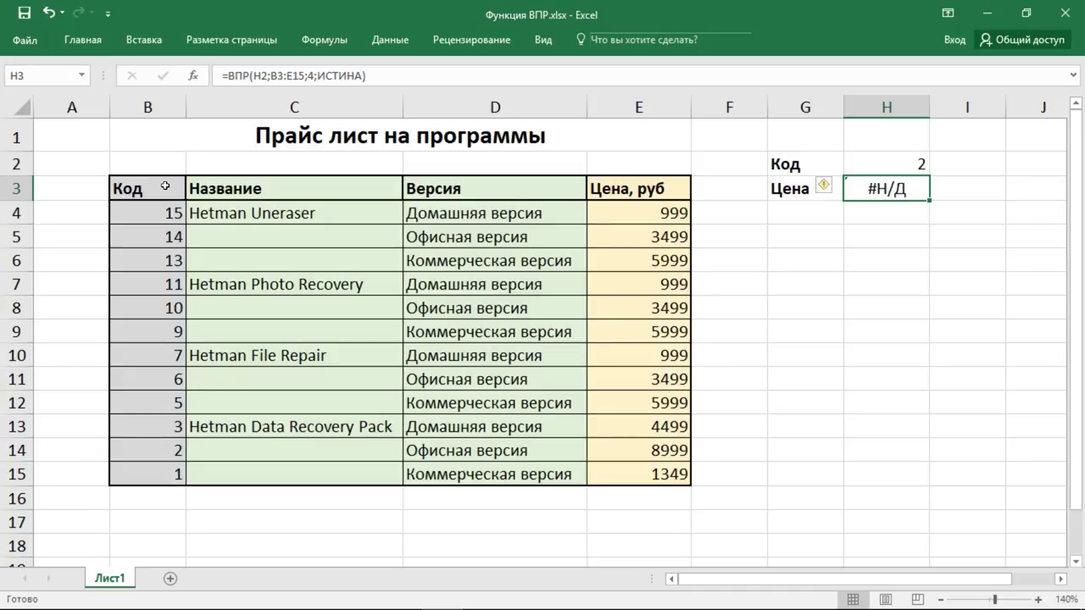
# Sort only the codes B3:B15 ascending, check H3's result, then undo the sort
pyautogui.moveTo(165, 185); pyautogui.dragTo(161, 472)
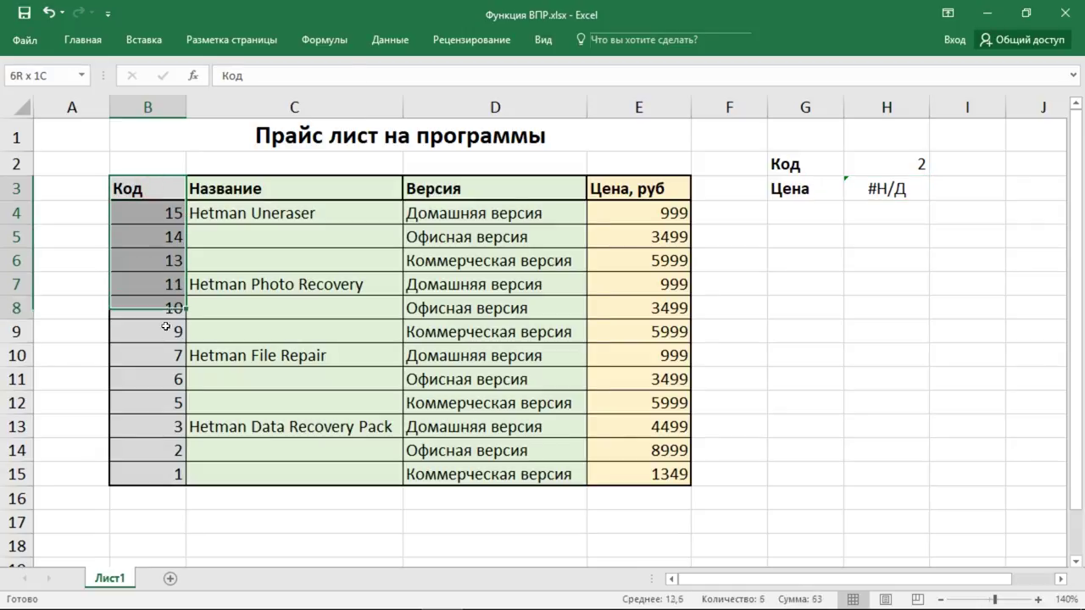
pyautogui.click(83, 40)
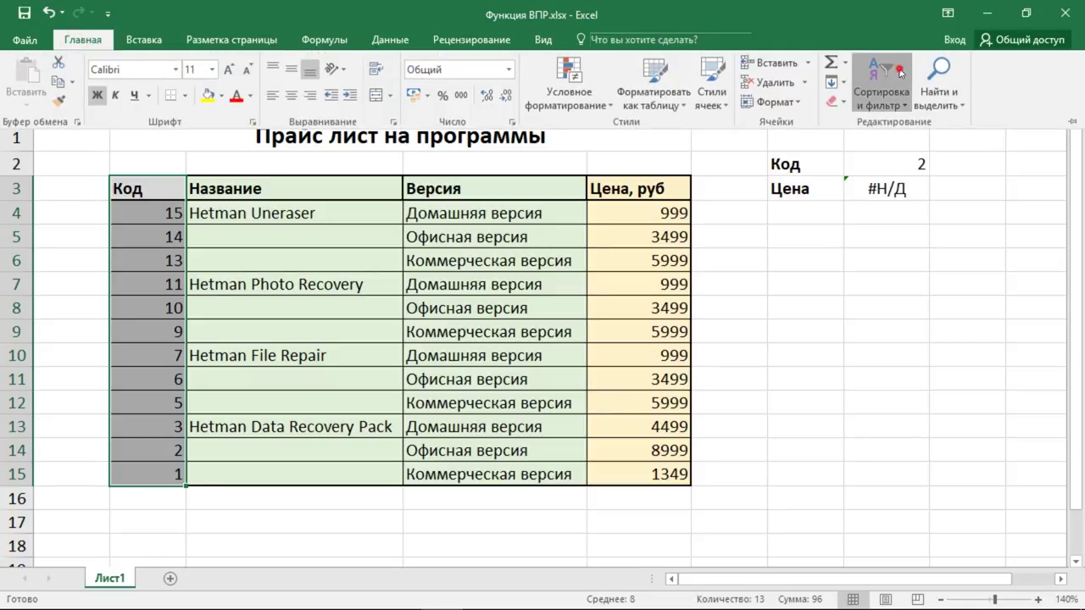
pyautogui.click(881, 98)
pyautogui.click(904, 124)
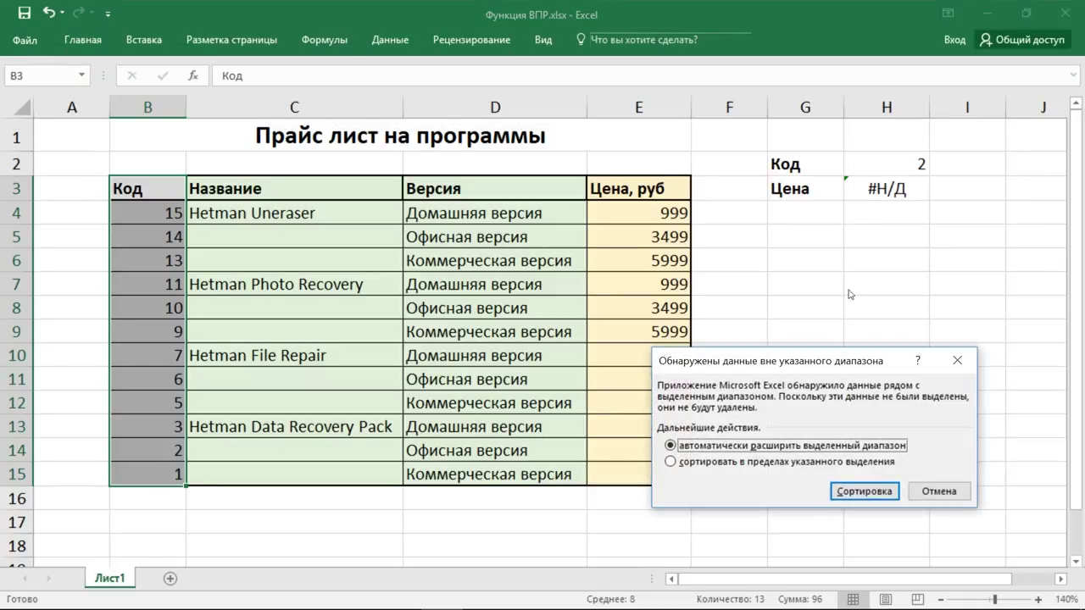
pyautogui.click(818, 462)
pyautogui.click(859, 492)
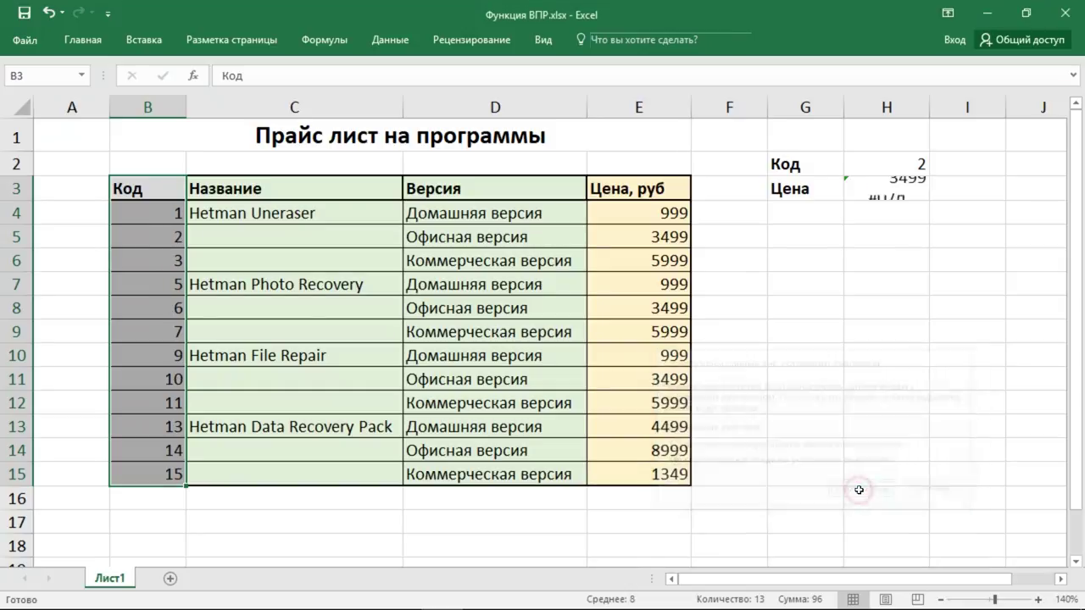
pyautogui.click(907, 197)
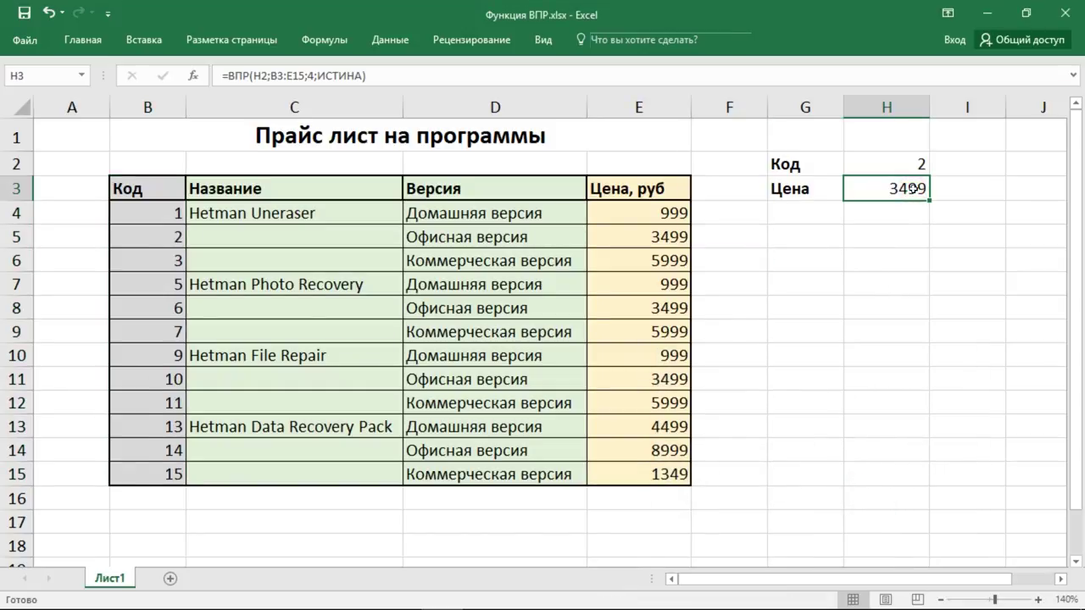
pyautogui.hotkey('ctrl', 'z')
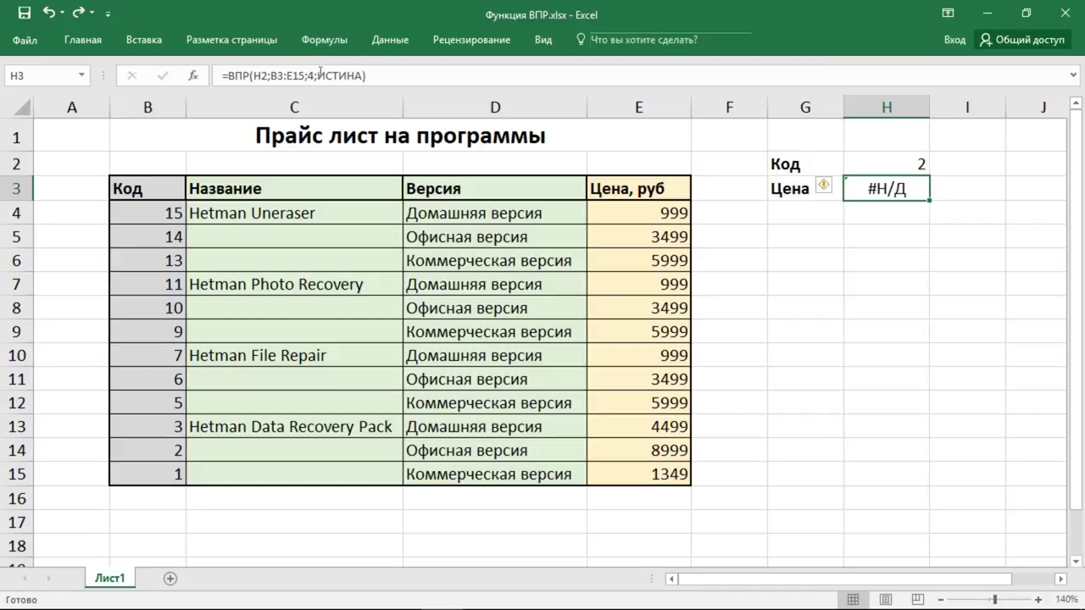
# Replace ИСТИНА with ложь in H3's formula to force an exact match
pyautogui.moveTo(317, 76); pyautogui.dragTo(359, 75)
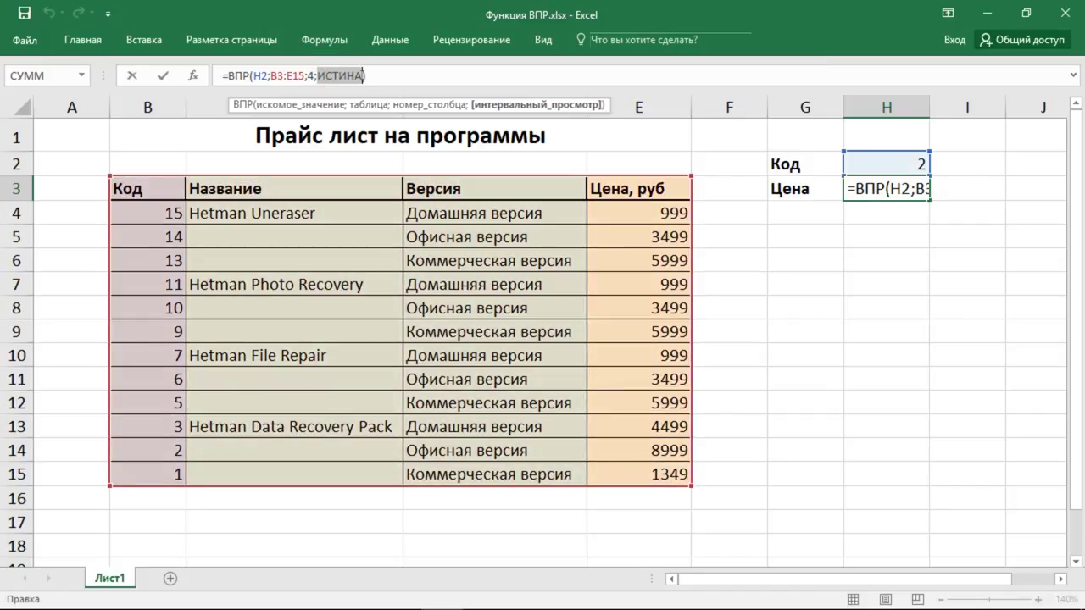
pyautogui.write('ложь')
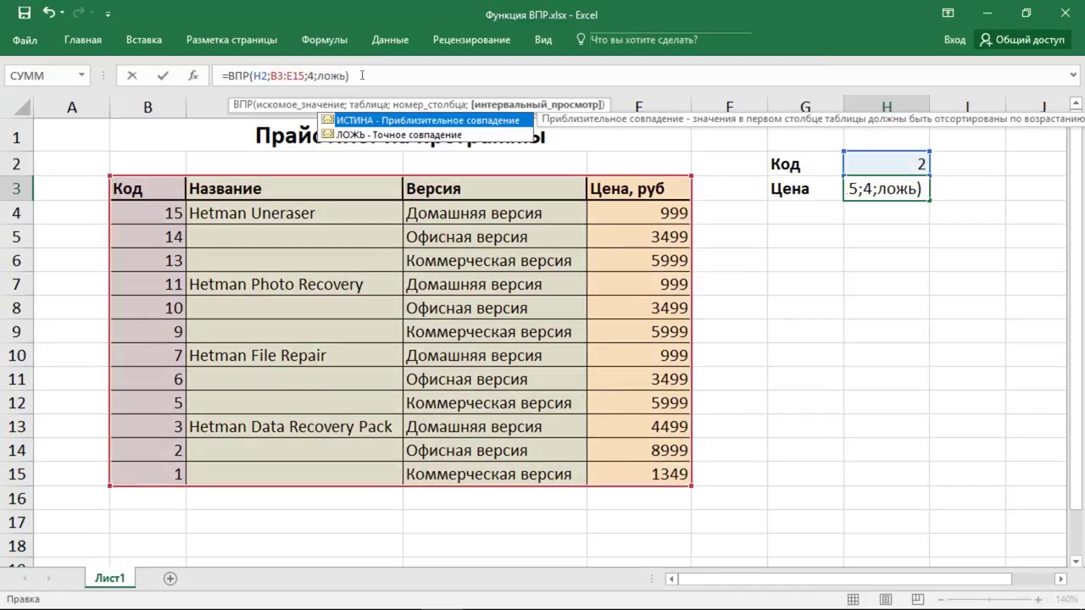
pyautogui.press('Return')
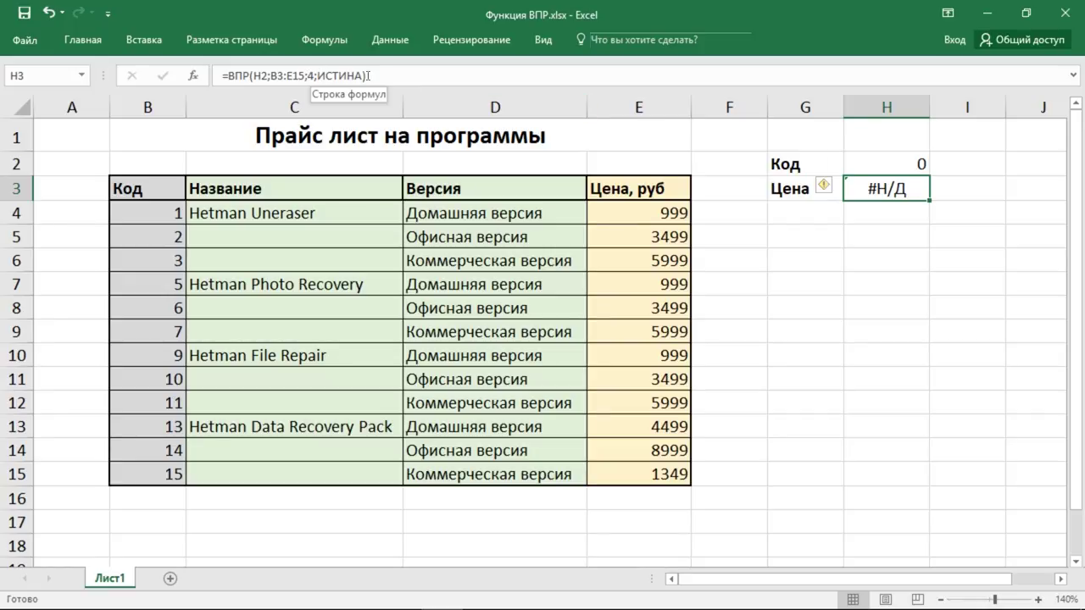
# Inspect H3's formula, then replace the code in H2 with 2
pyautogui.click(911, 167)
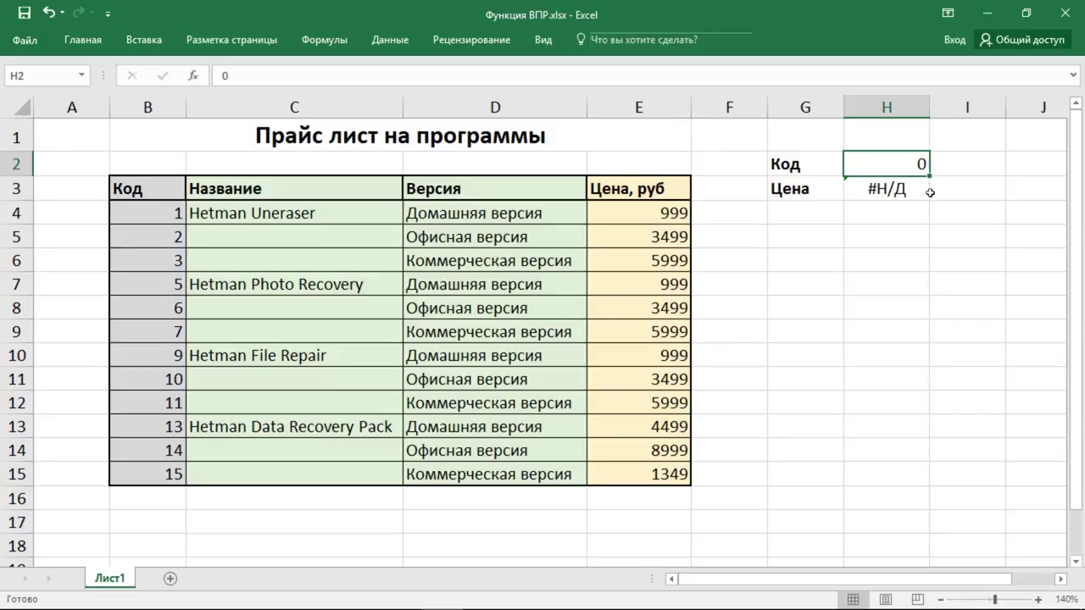
pyautogui.click(926, 190)
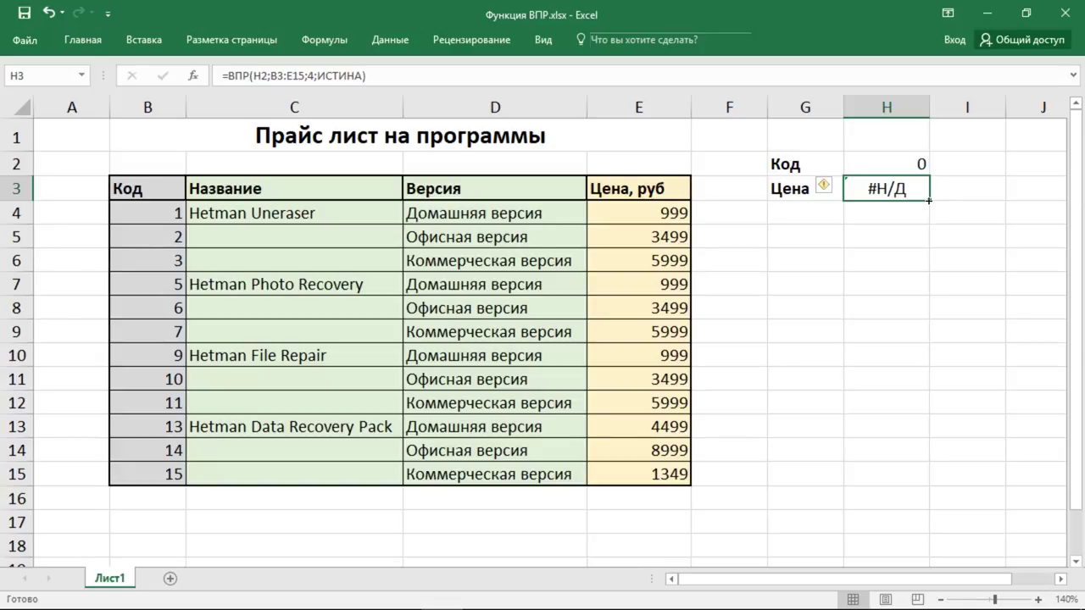
pyautogui.click(920, 166)
pyautogui.write('2')
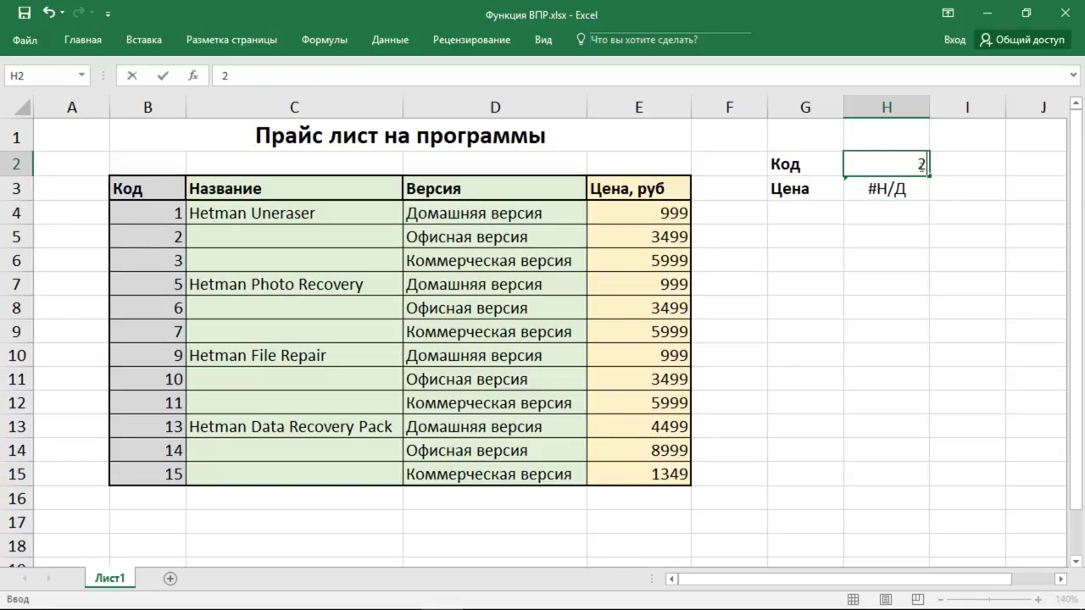
pyautogui.press('Return')
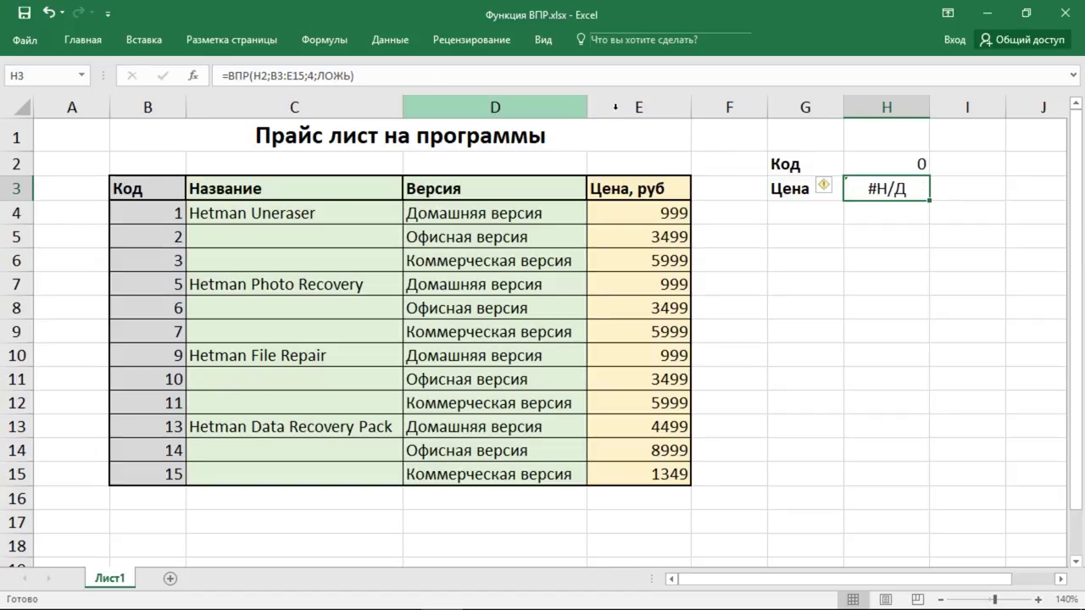
# Enter code 2 in H2 and change the ВПР column index from 7 back to 4
pyautogui.click(913, 165)
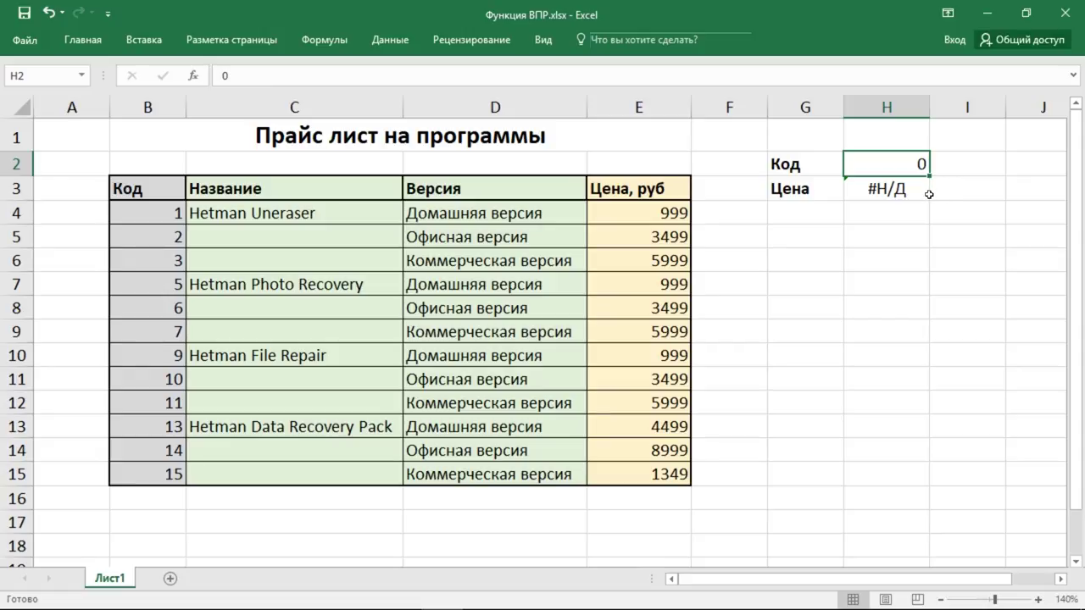
pyautogui.write('2')
pyautogui.press('Return')
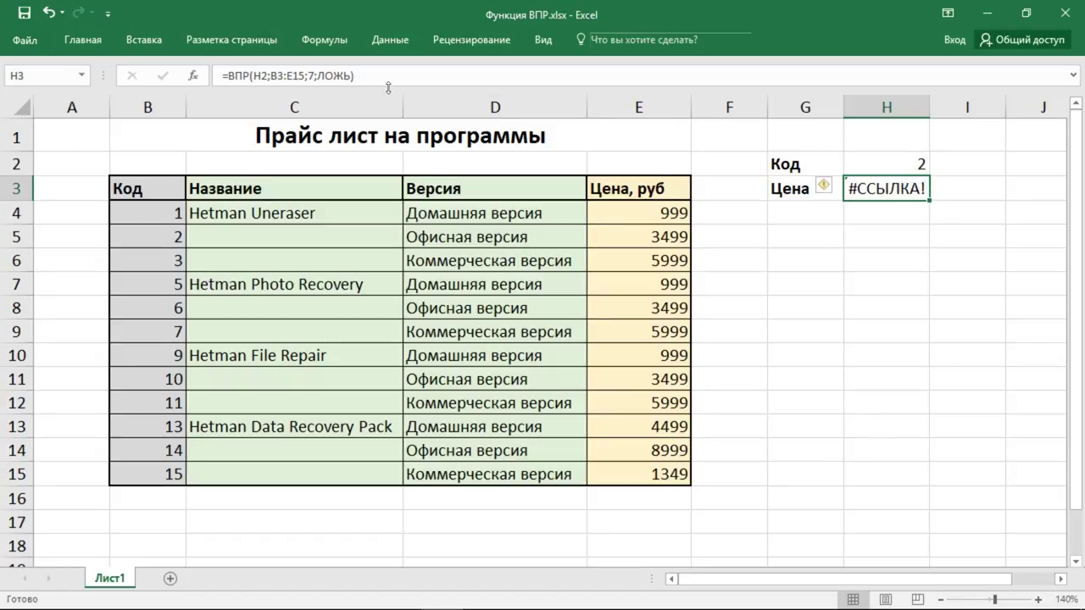
pyautogui.click(314, 76)
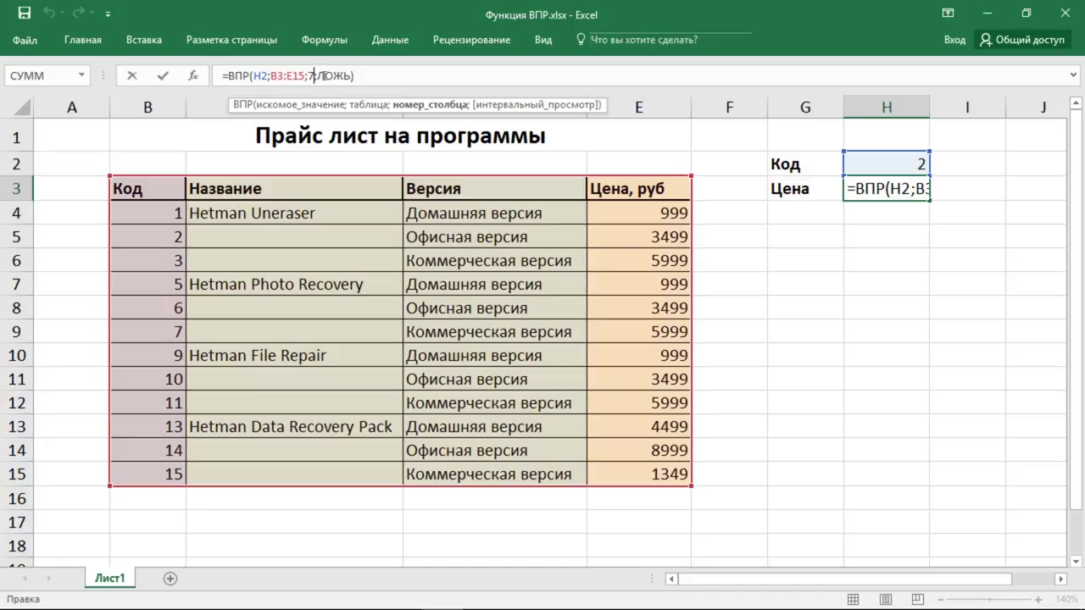
pyautogui.press('BackSpace')
pyautogui.write('4')
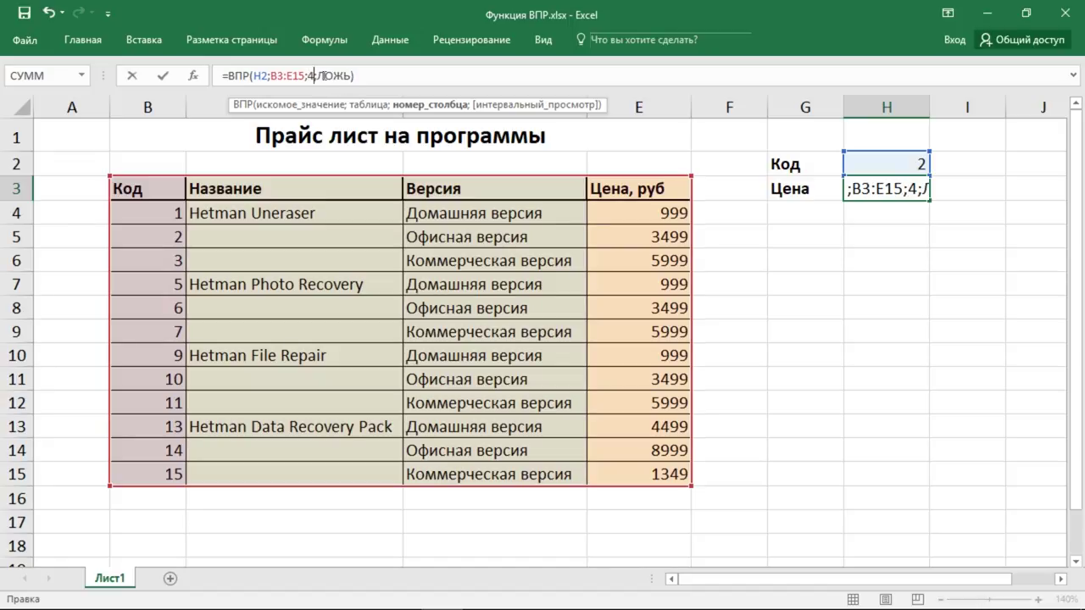
pyautogui.press('Return')
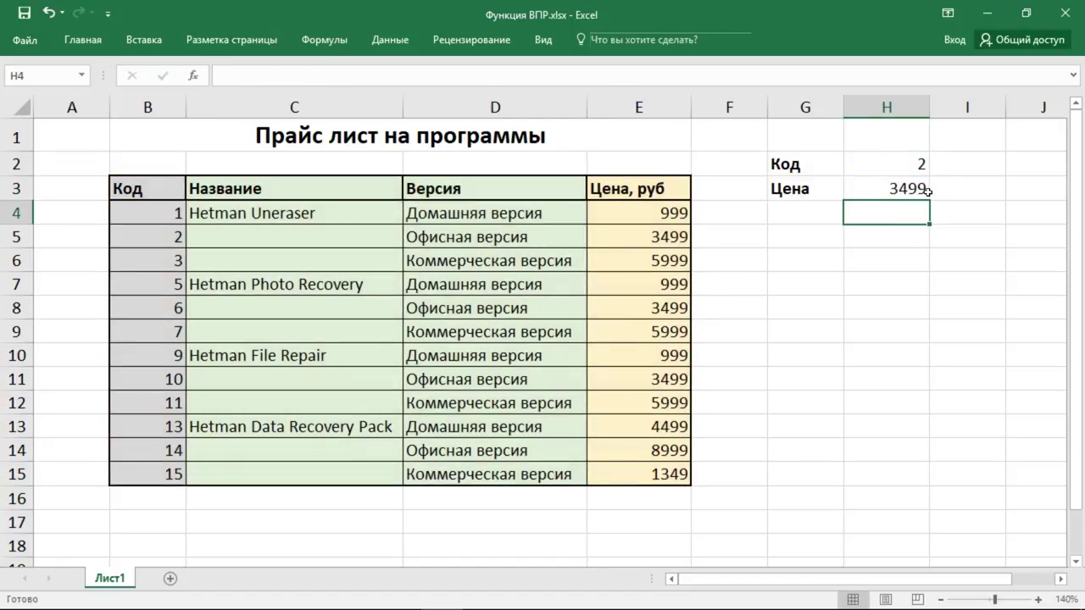
# Change the column index 0 in H3's ВПР formula back to 4
pyautogui.click(926, 191)
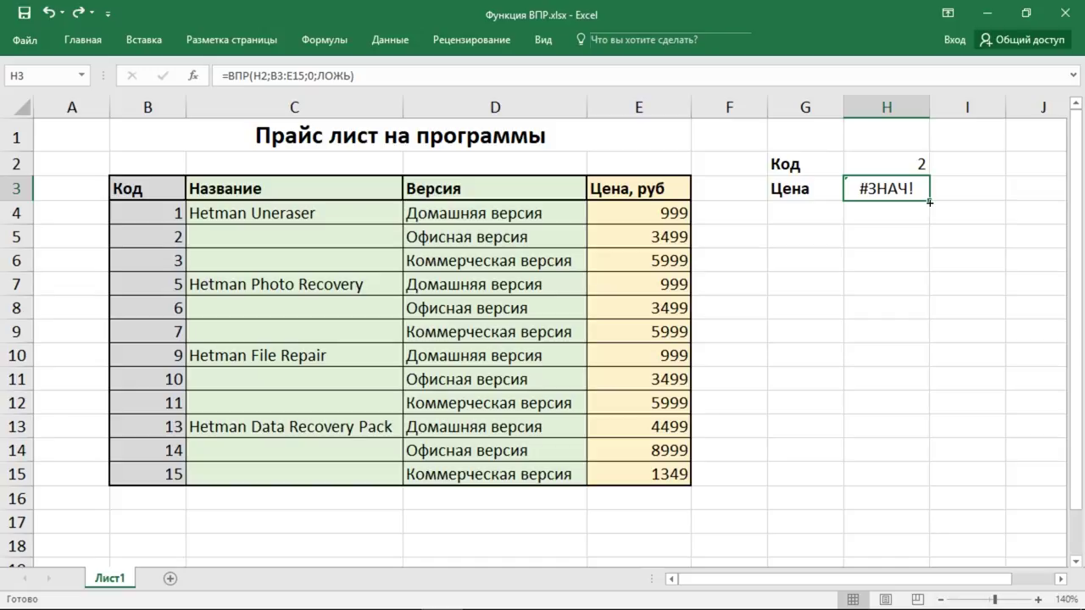
pyautogui.click(313, 76)
pyautogui.press('BackSpace')
pyautogui.write('4')
pyautogui.press('Return')
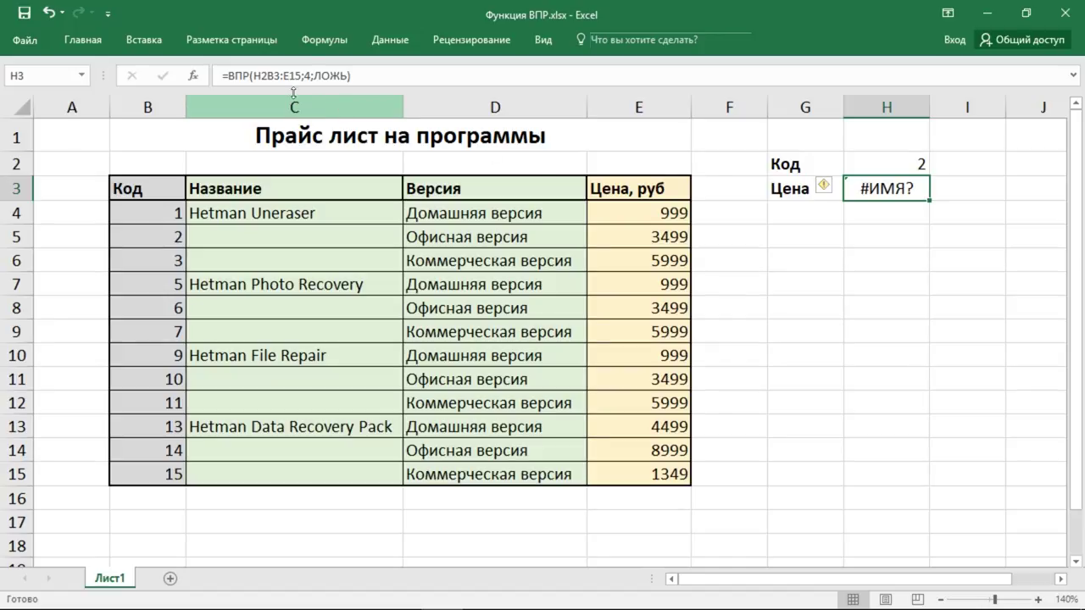
# Insert the missing semicolon after H2 so H3 again returns 3499
pyautogui.click(264, 76)
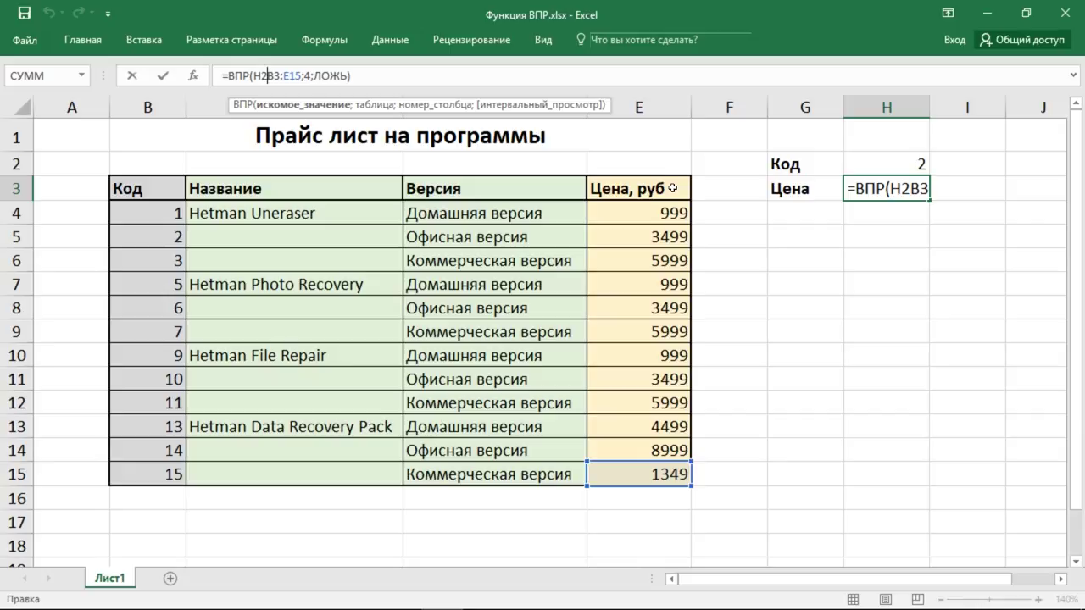
pyautogui.write(';')
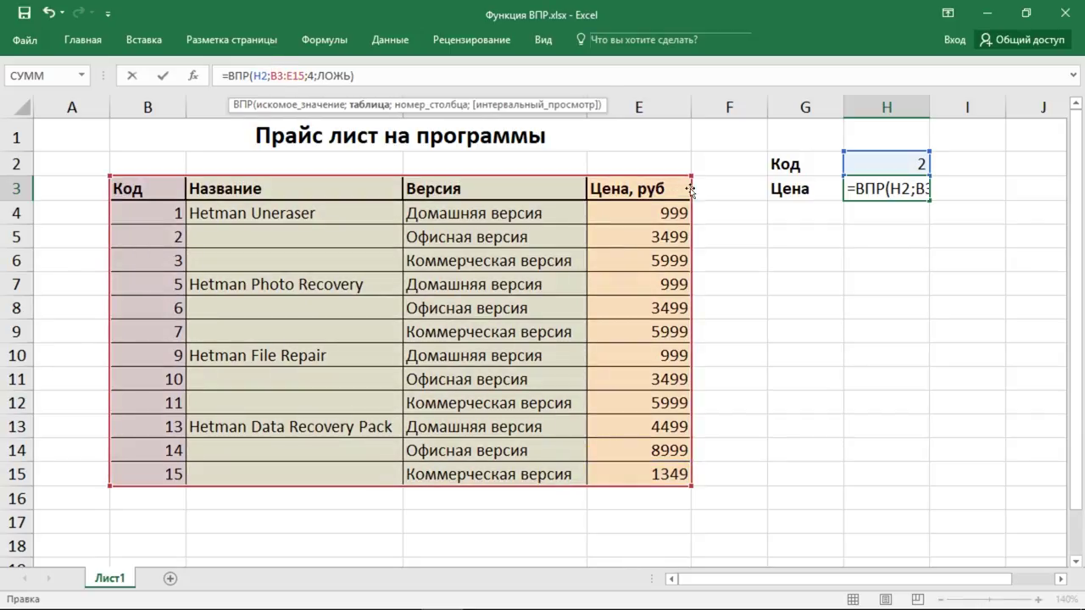
pyautogui.press('Return')
pyautogui.click(916, 187)
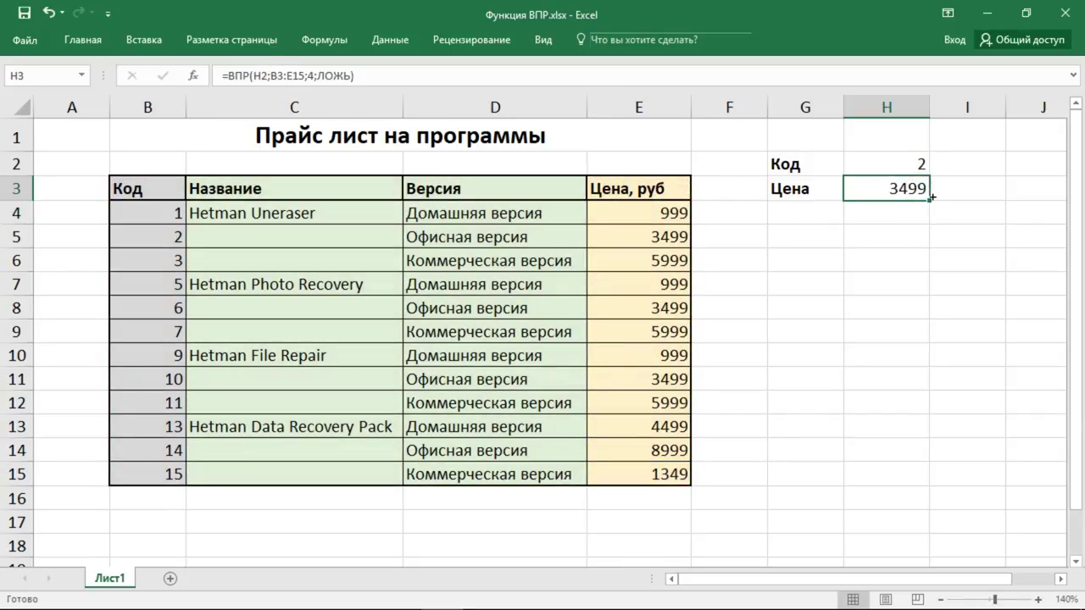